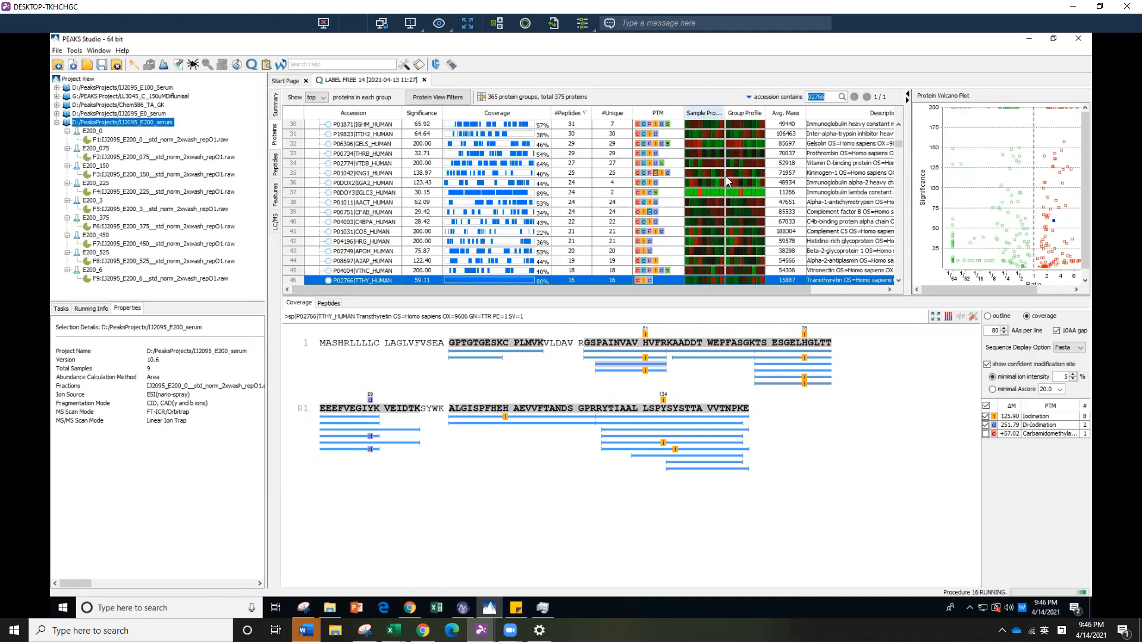
Switch from PEAKS Studio to a Thermo Scientific FreeStyle window showing its start screen
mouse_move(726, 176)
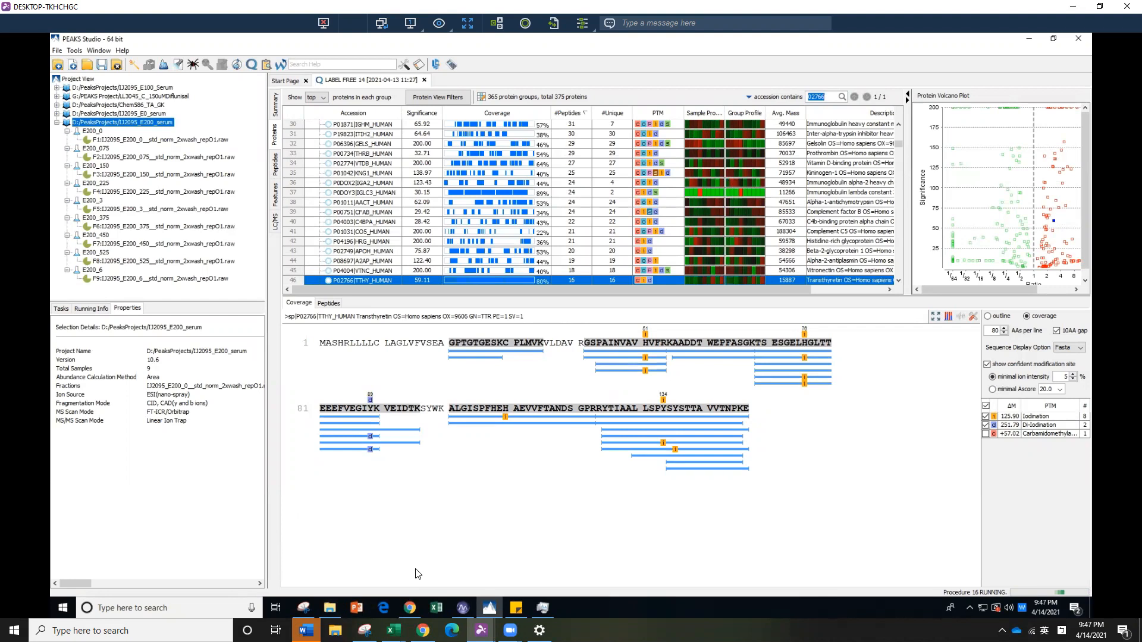
left_click(459, 615)
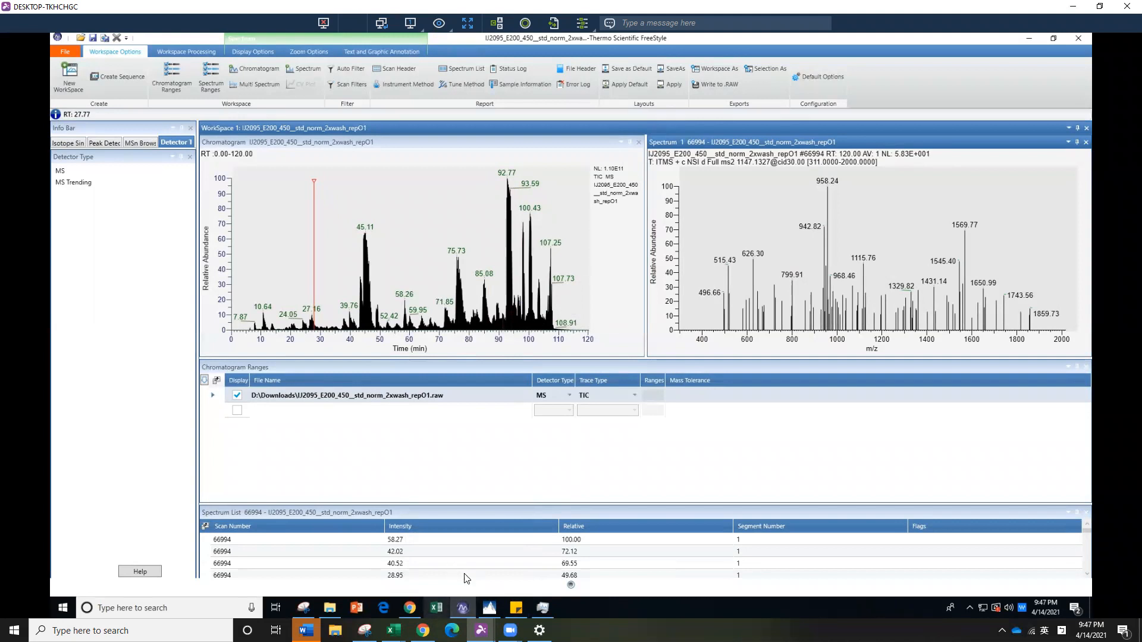
mouse_move(465, 613)
left_click(462, 610)
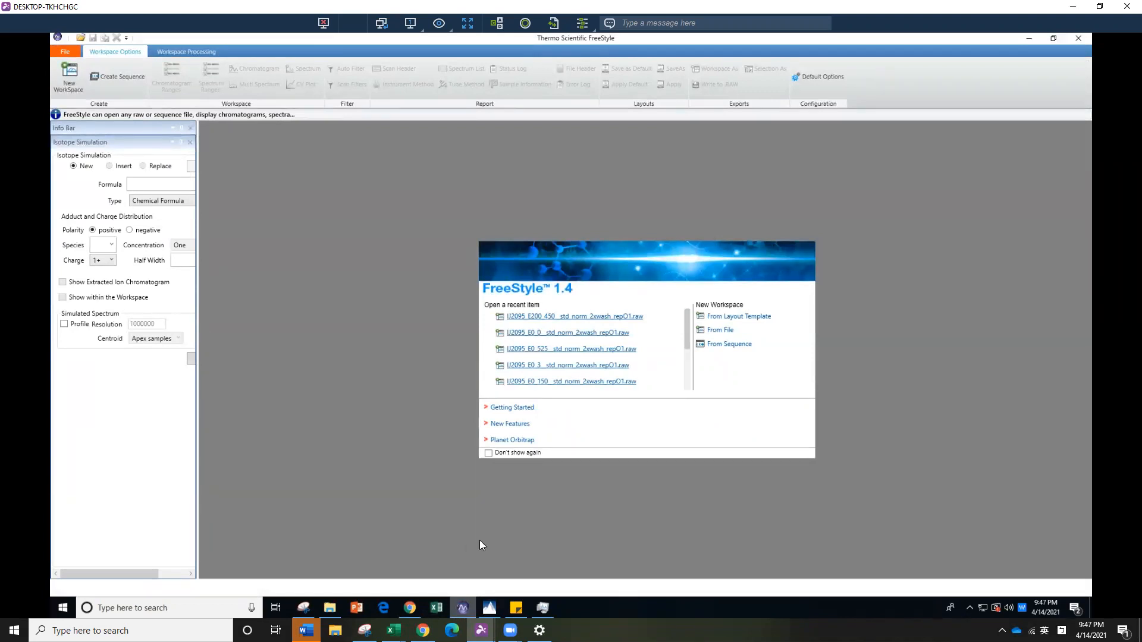
Open the raw file IJ2095_E200_0__std_norm_2xwash_repO1.raw from the Downloads folder in a new workspace
left_click(722, 332)
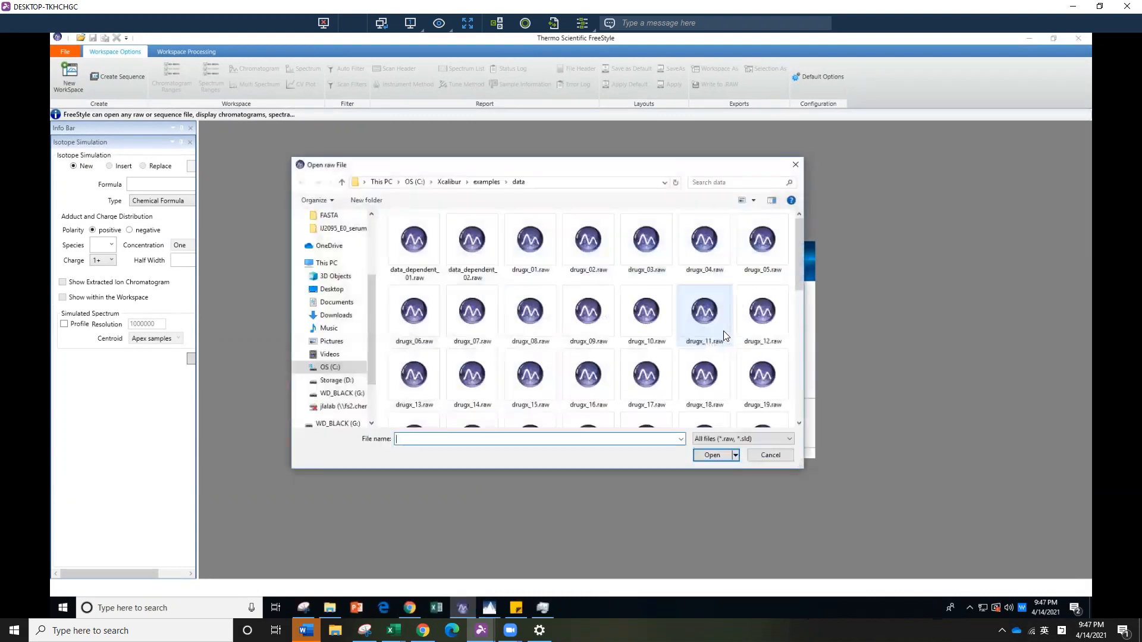
scroll(327, 332, "up", 3)
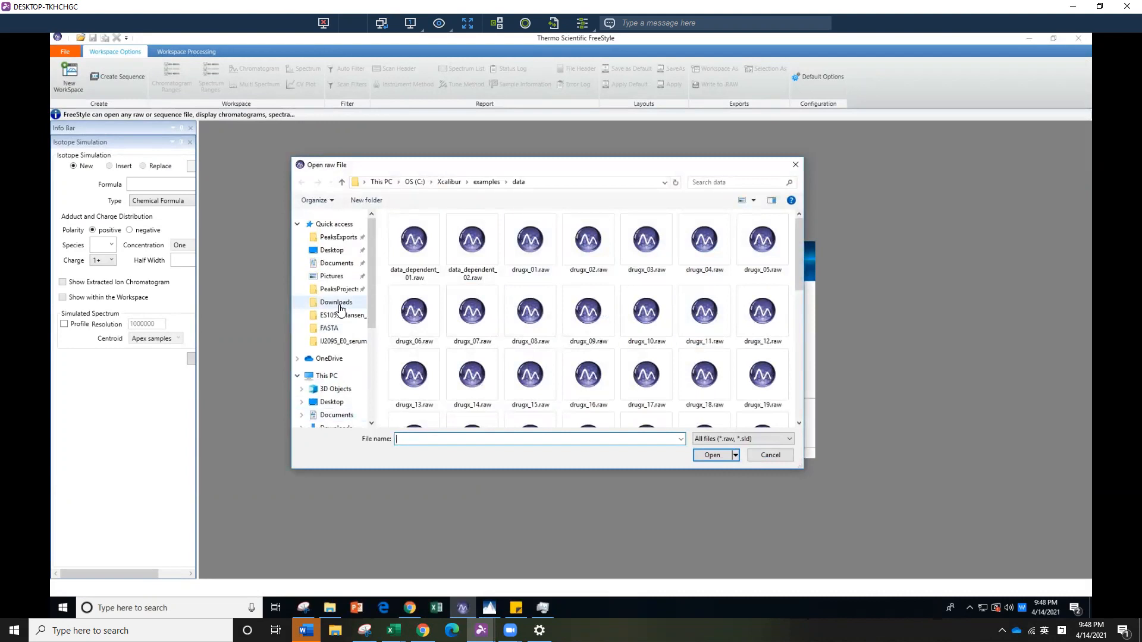
left_click(340, 306)
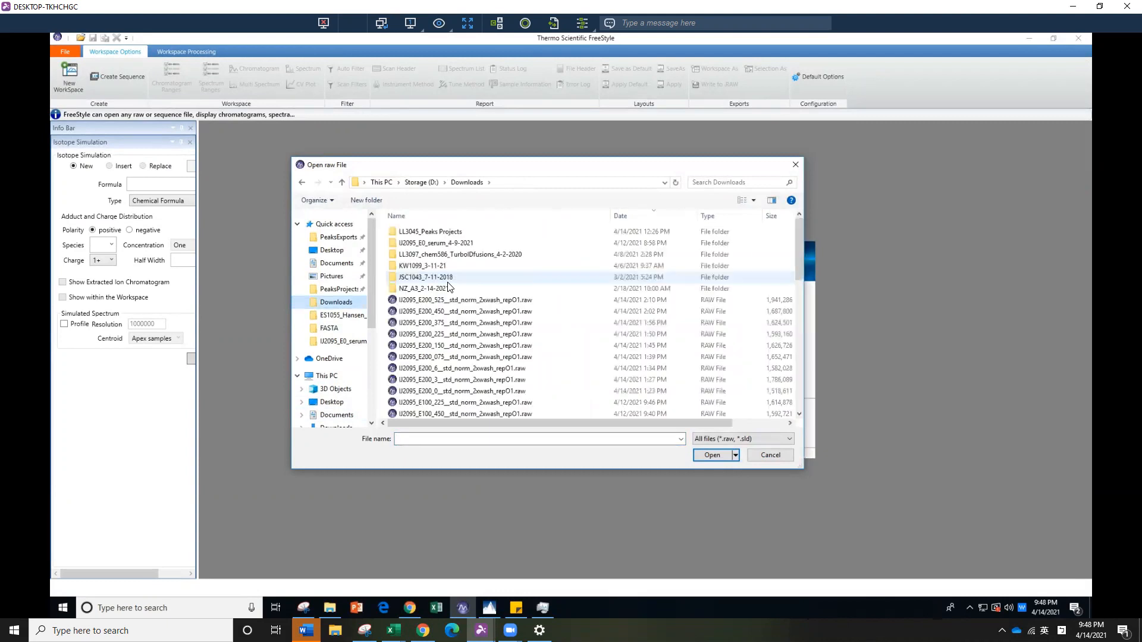
left_click(486, 393)
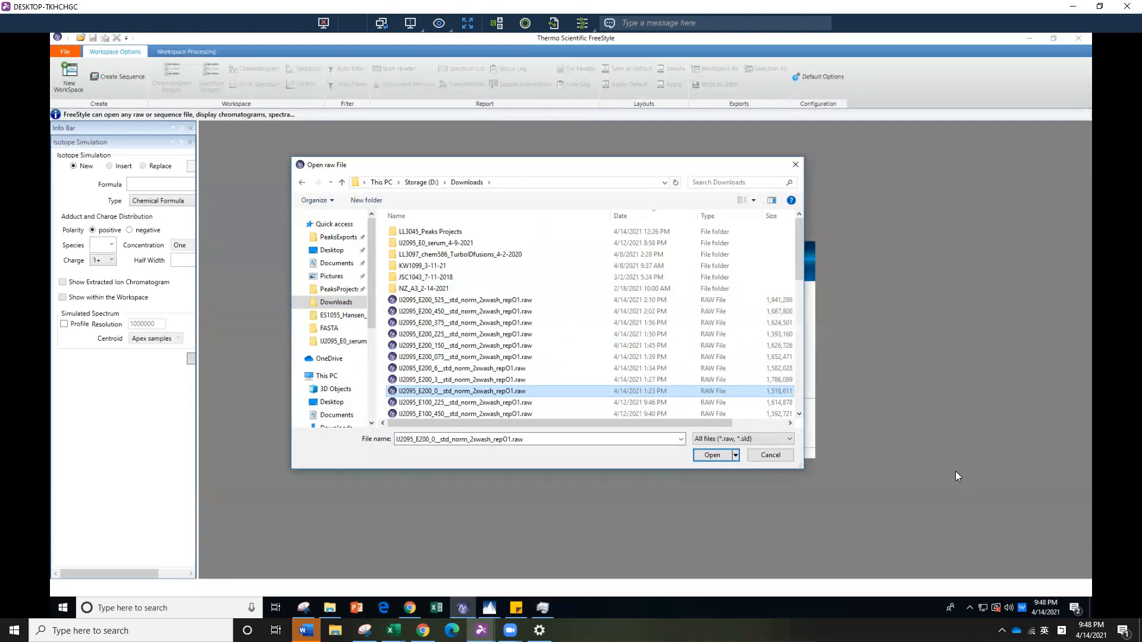
left_click(703, 455)
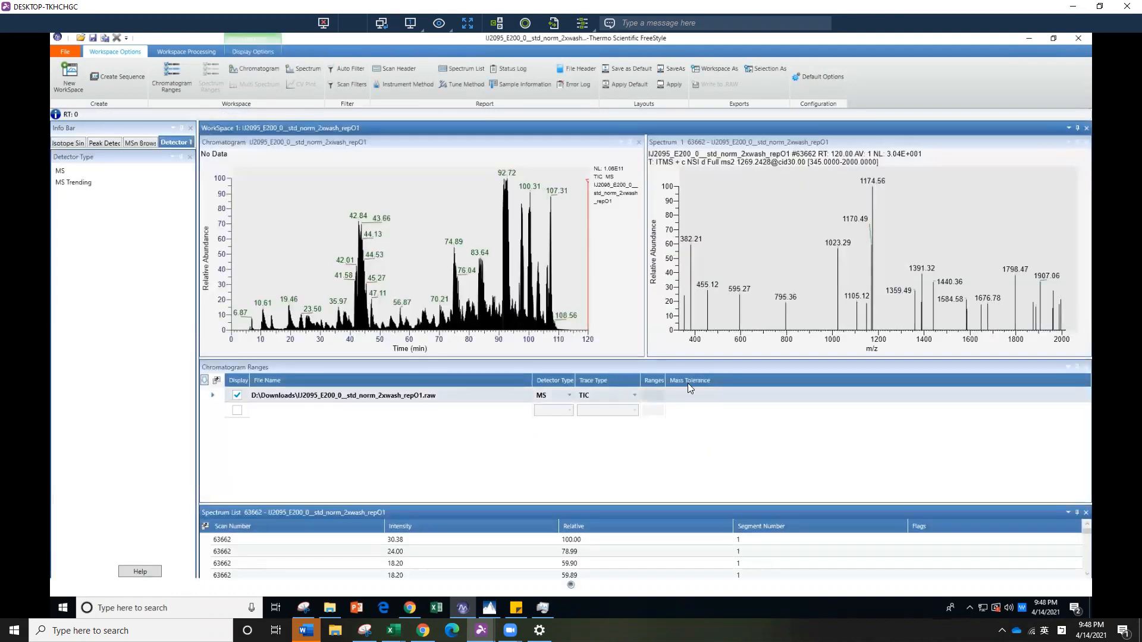
Display the spectrum at about 53.8 min in the chromatogram and advance two scans to full MS scan 24527
left_click_drag(699, 359, 700, 351)
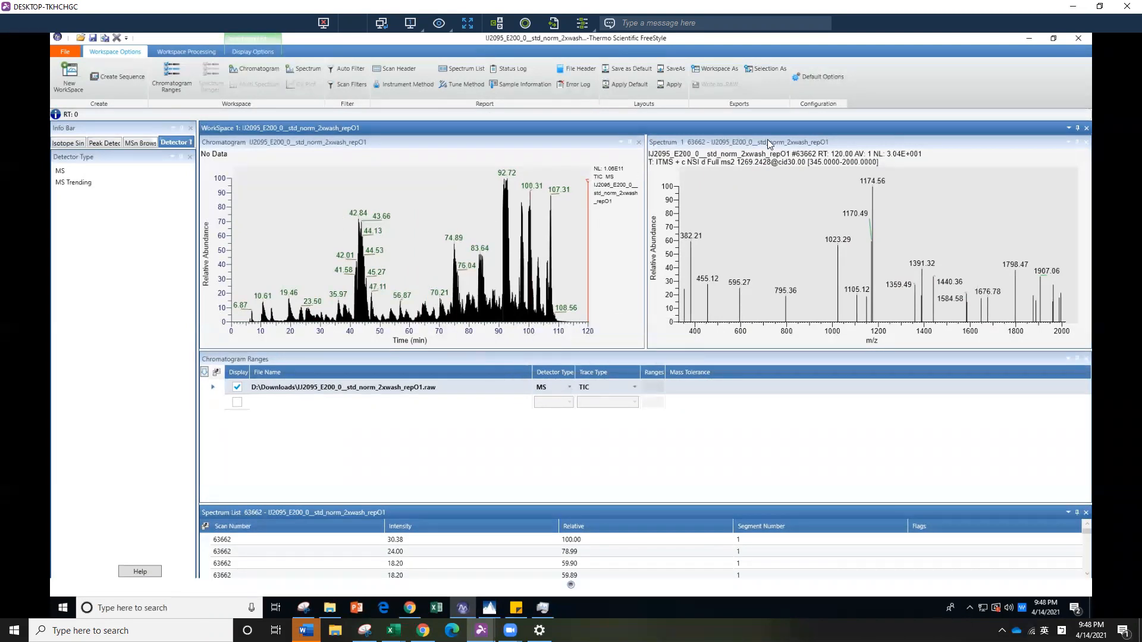
left_click(798, 151)
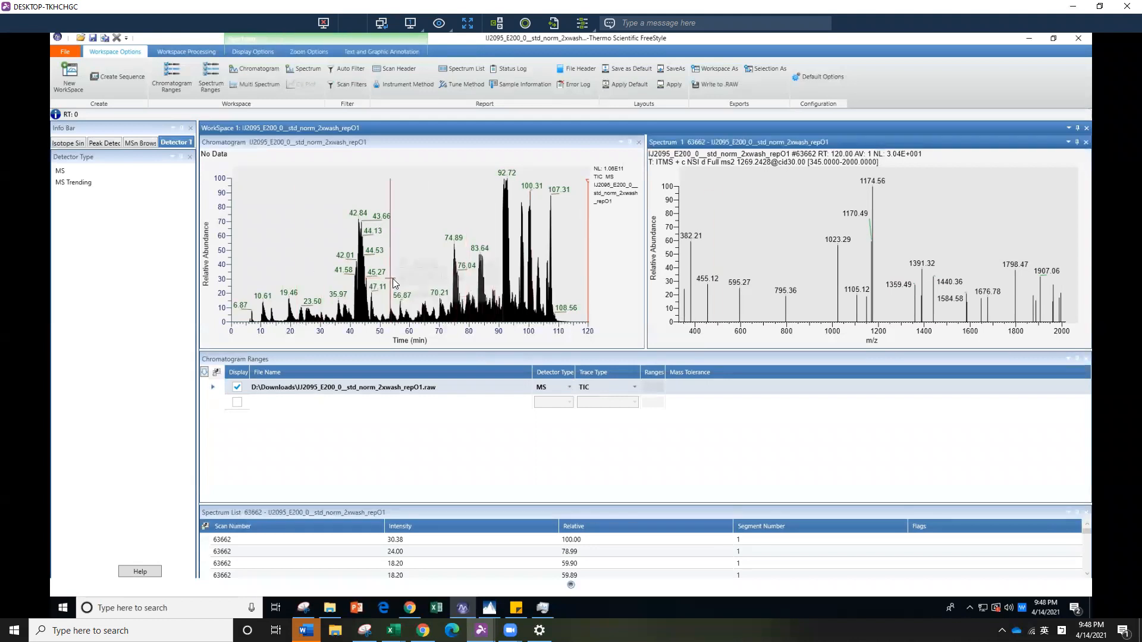
left_click(433, 293)
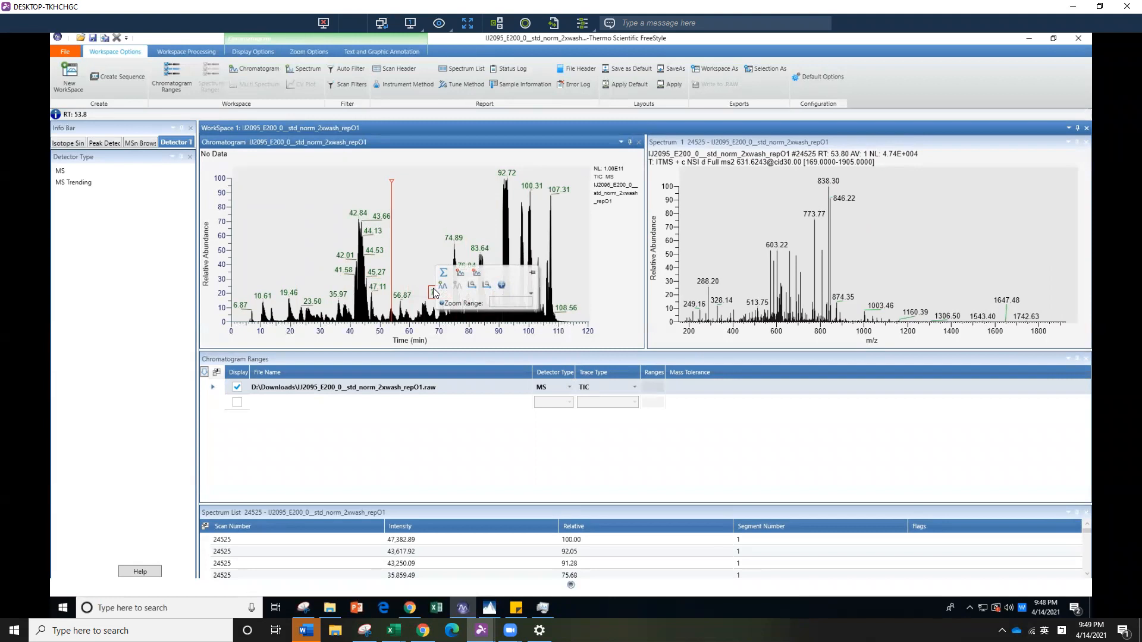
key("Right")
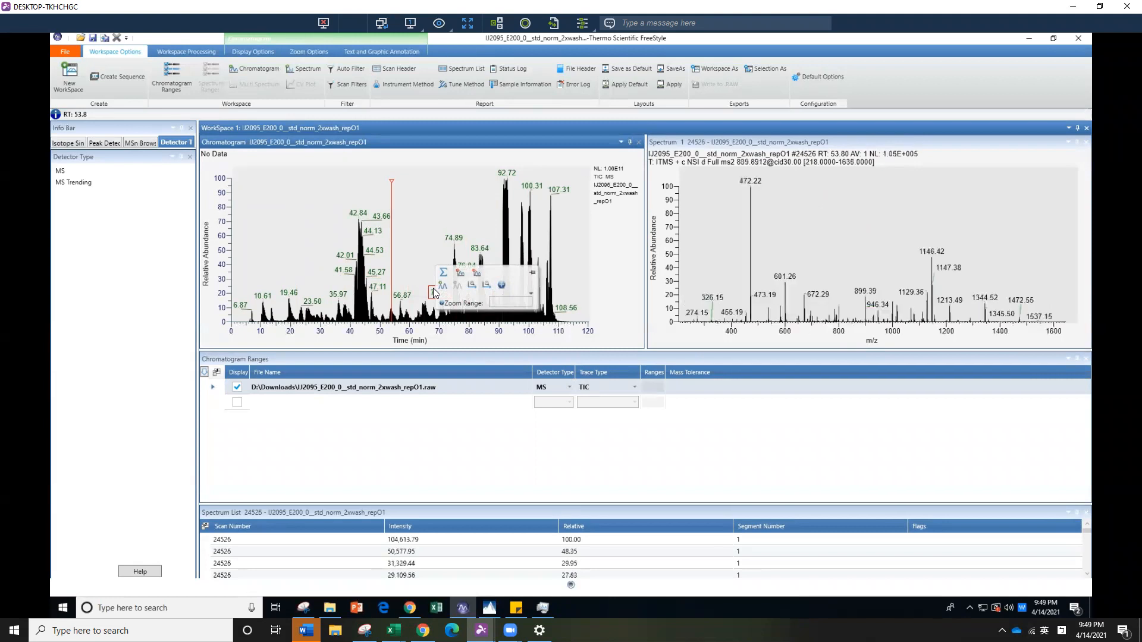
key("Right")
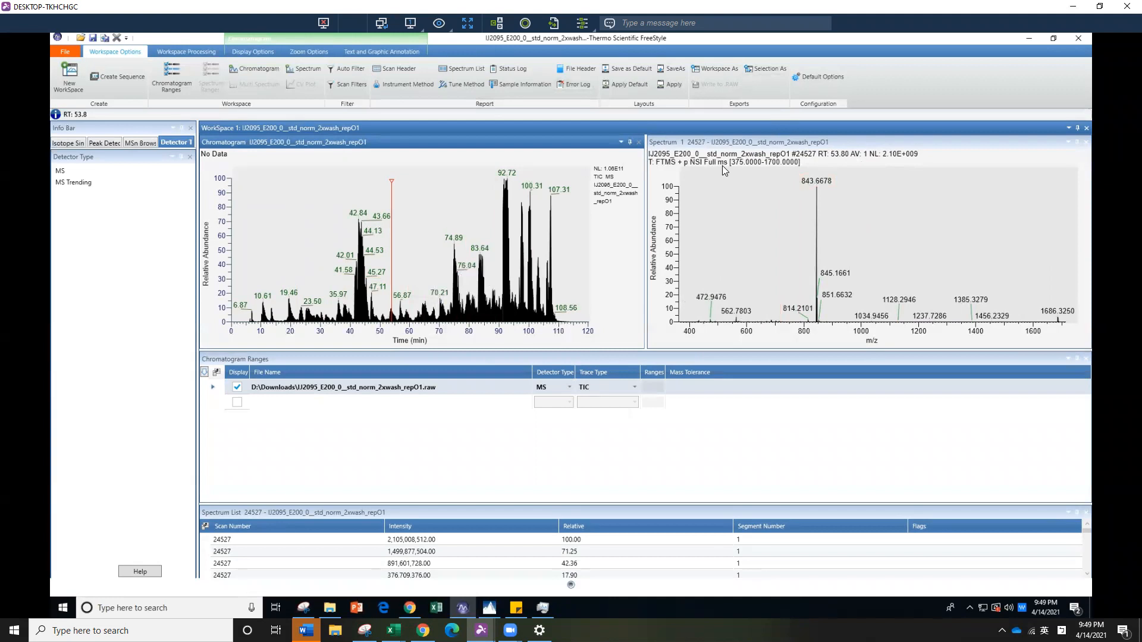
Zoom the spectrum in on the isotope cluster at m/z 843.67, covering about m/z 830 to 867
left_click(1064, 292)
left_click_drag(799, 172, 857, 347)
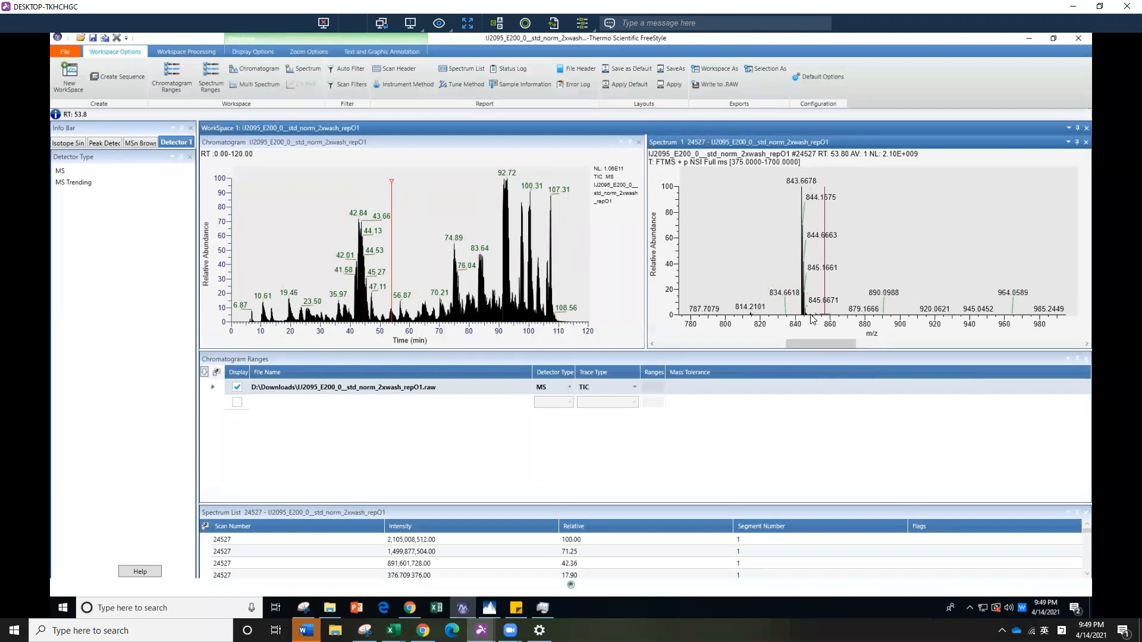
left_click_drag(777, 171, 841, 349)
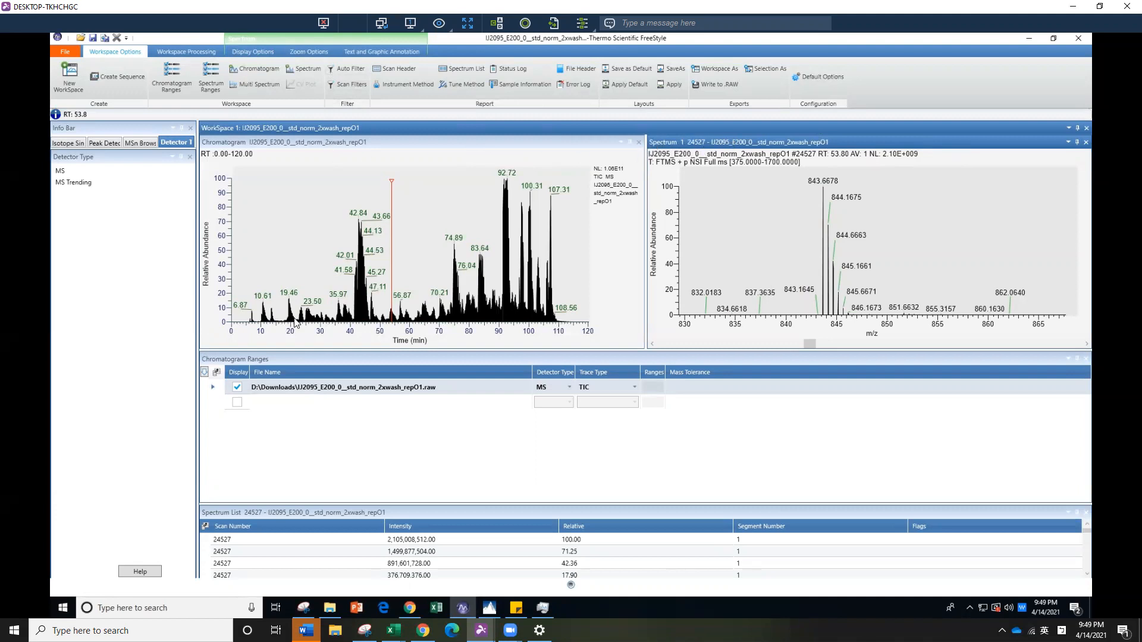
Add charge state labels to the spectrum peaks and set the spectrum's y-scale to absolute
left_click(242, 52)
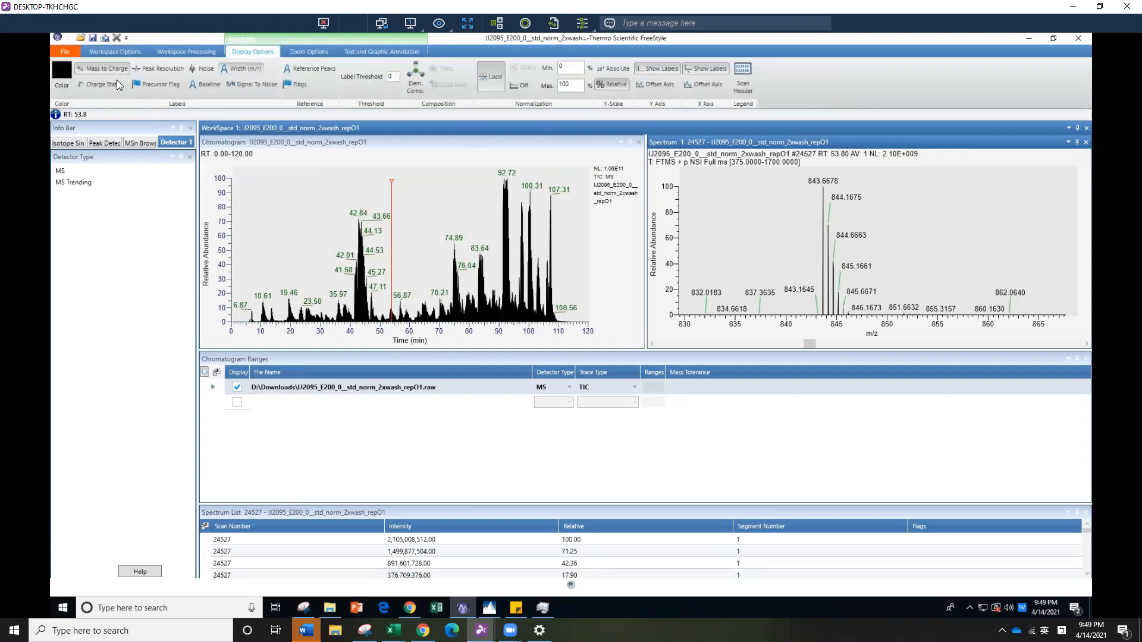
left_click(99, 87)
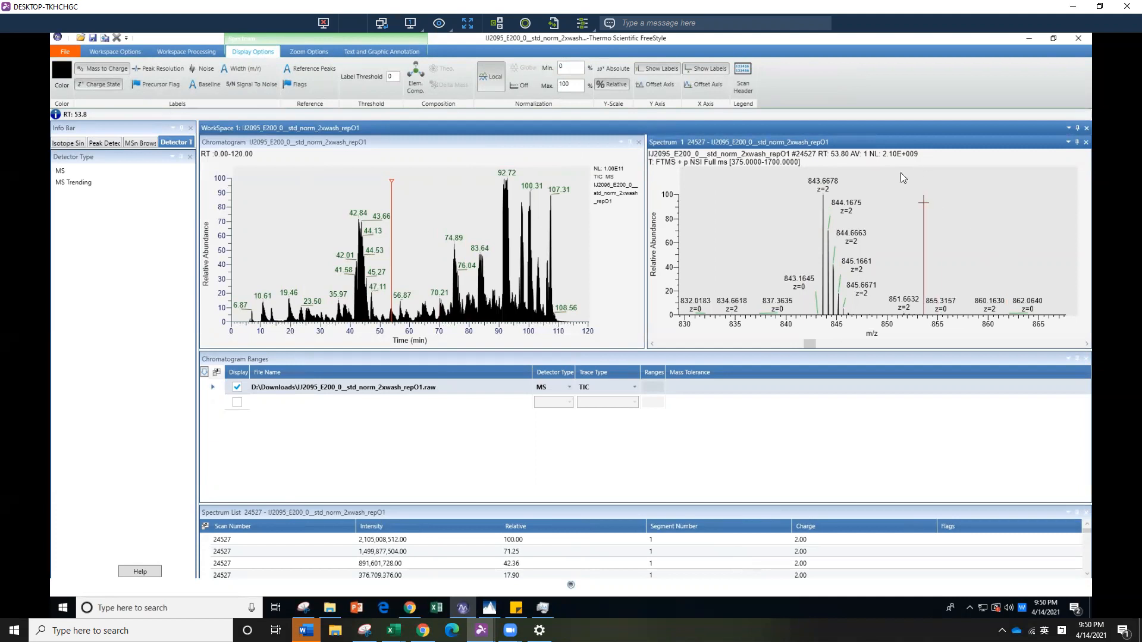
left_click(613, 70)
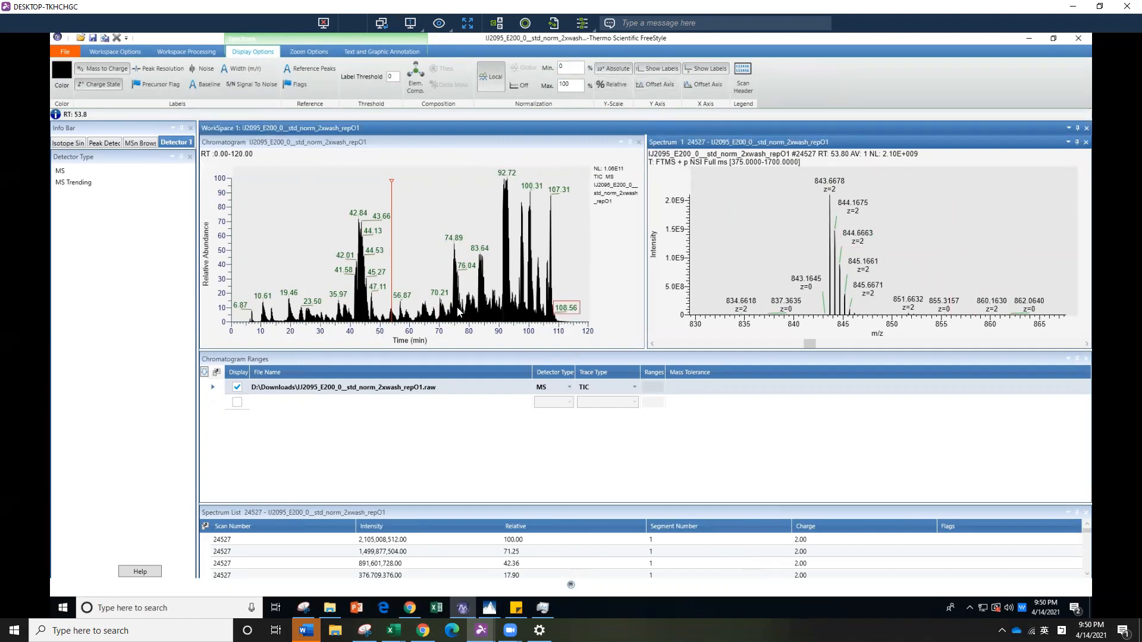
Display the spectrum at about 52.89 min, reset its scaling, and go back two scans to full MS scan 24063
left_click(390, 316)
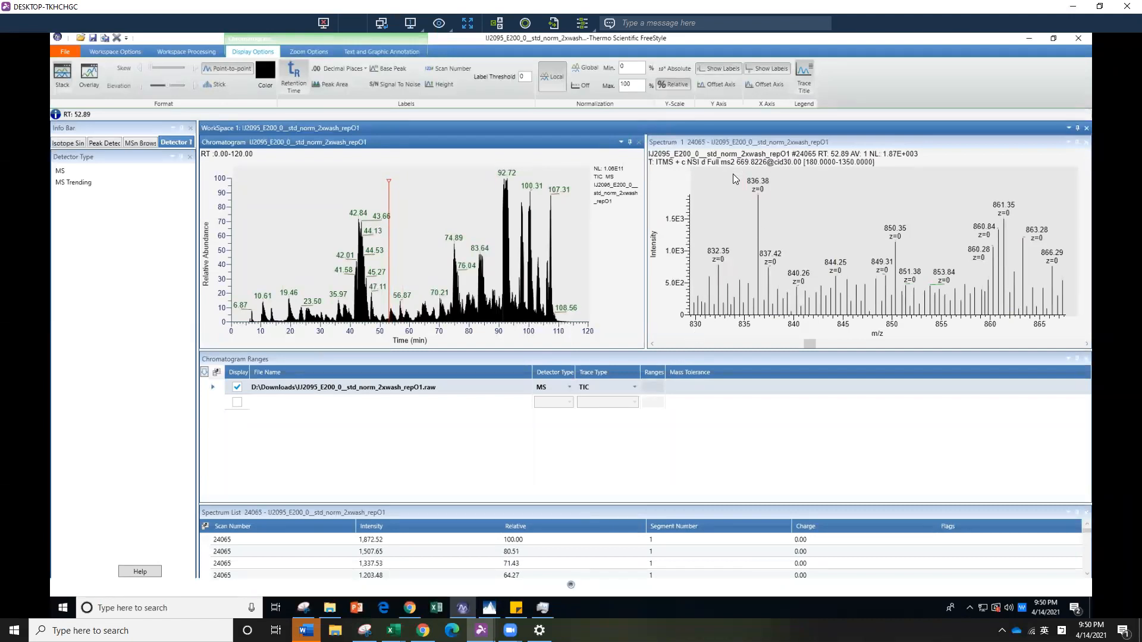
right_click(817, 206)
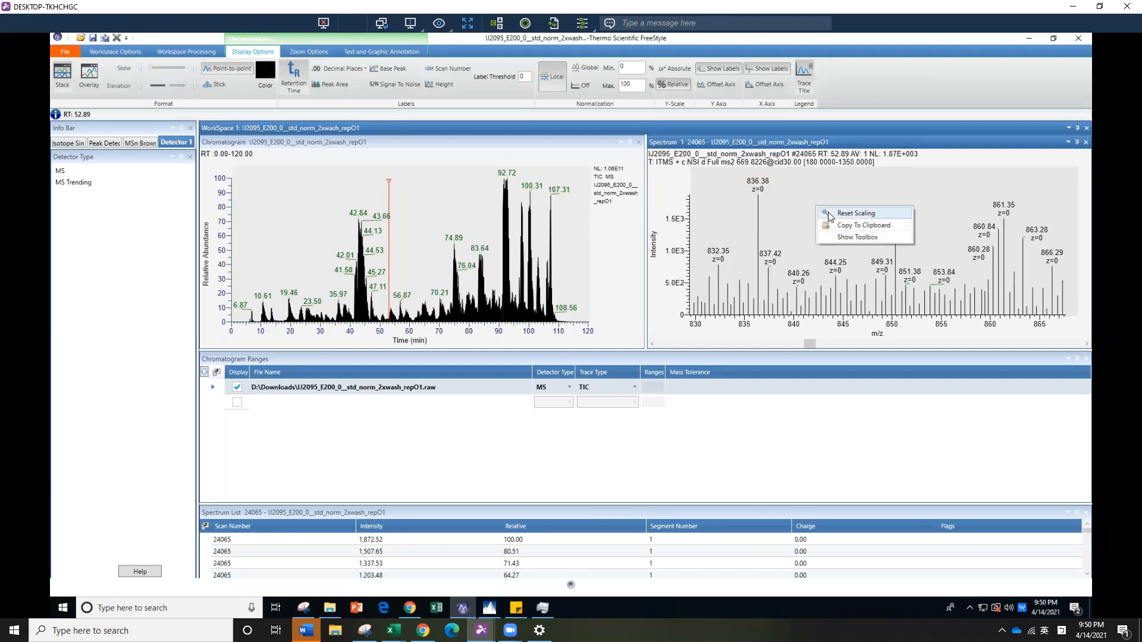
left_click(828, 213)
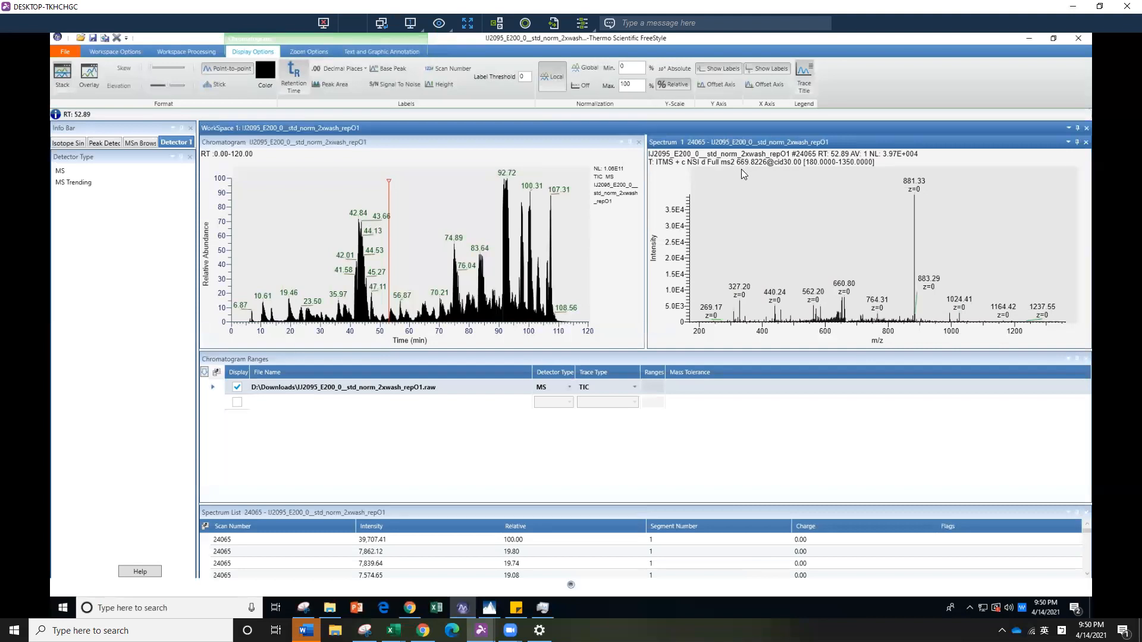
key("Left")
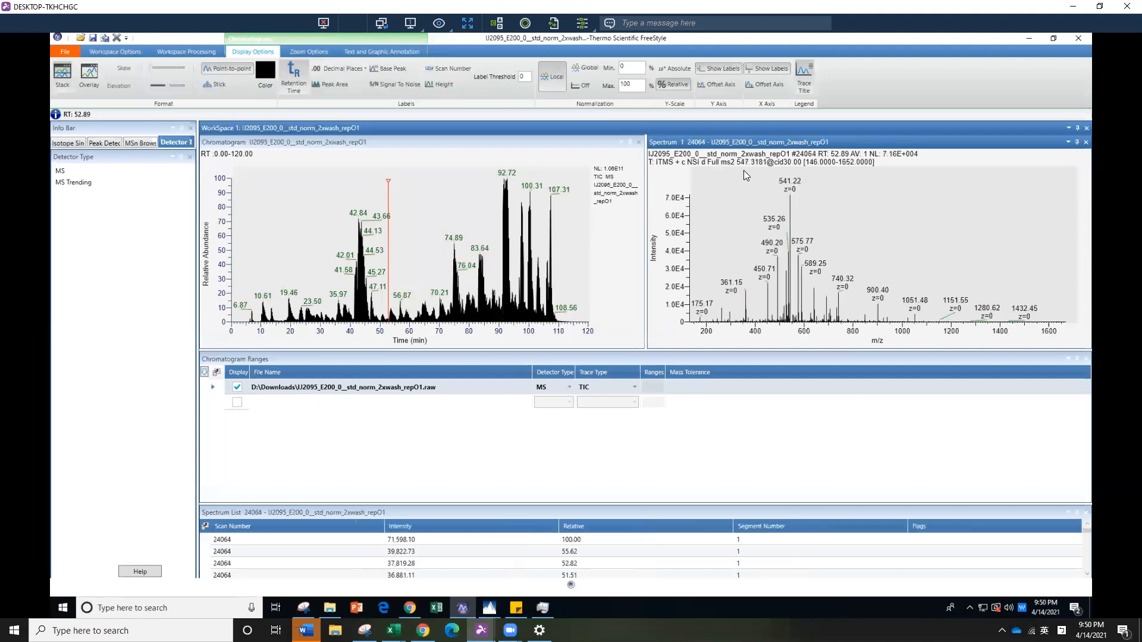
key("Left")
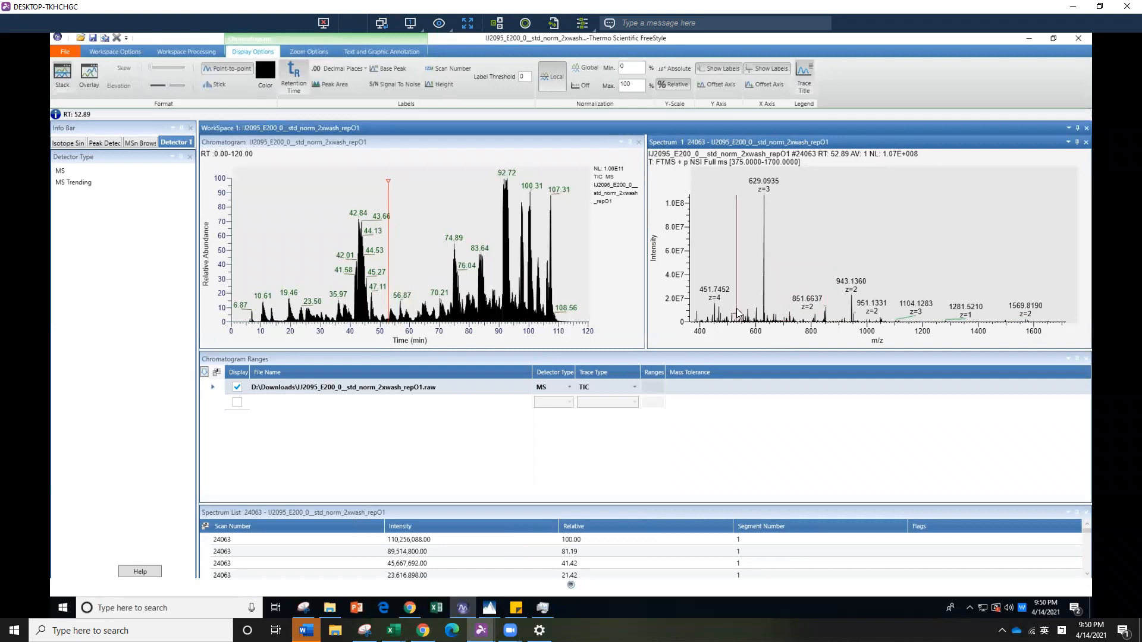
Zoom the spectrum to about m/z 540 to 855 and step through the MS2 scans up to full MS scan 24070, then back one scan
left_click_drag(740, 299, 828, 349)
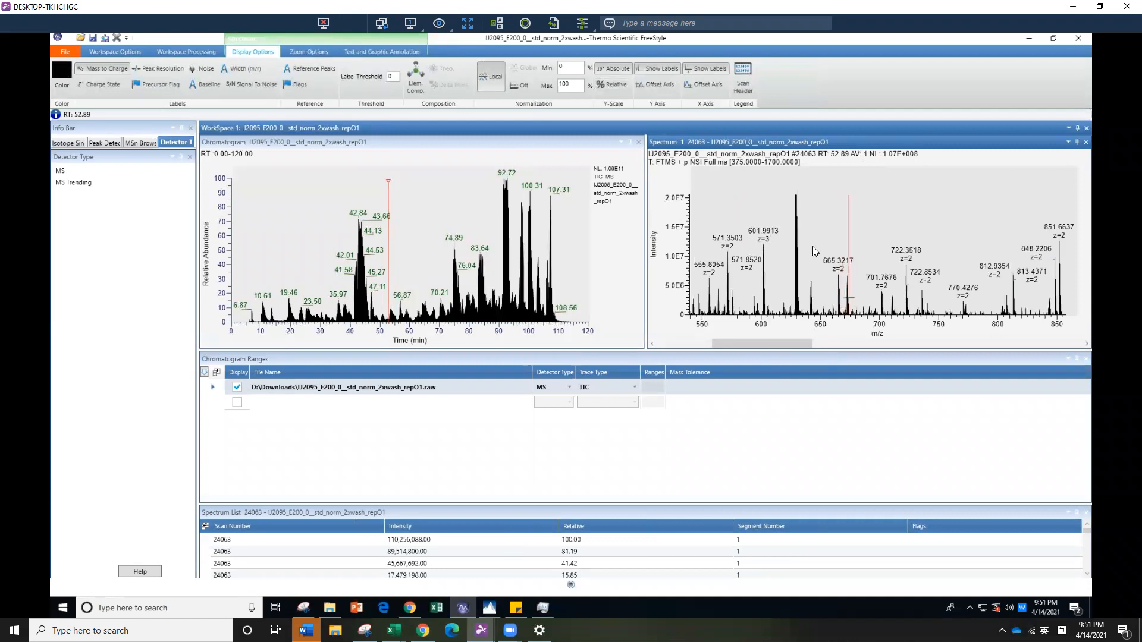
key("Right")
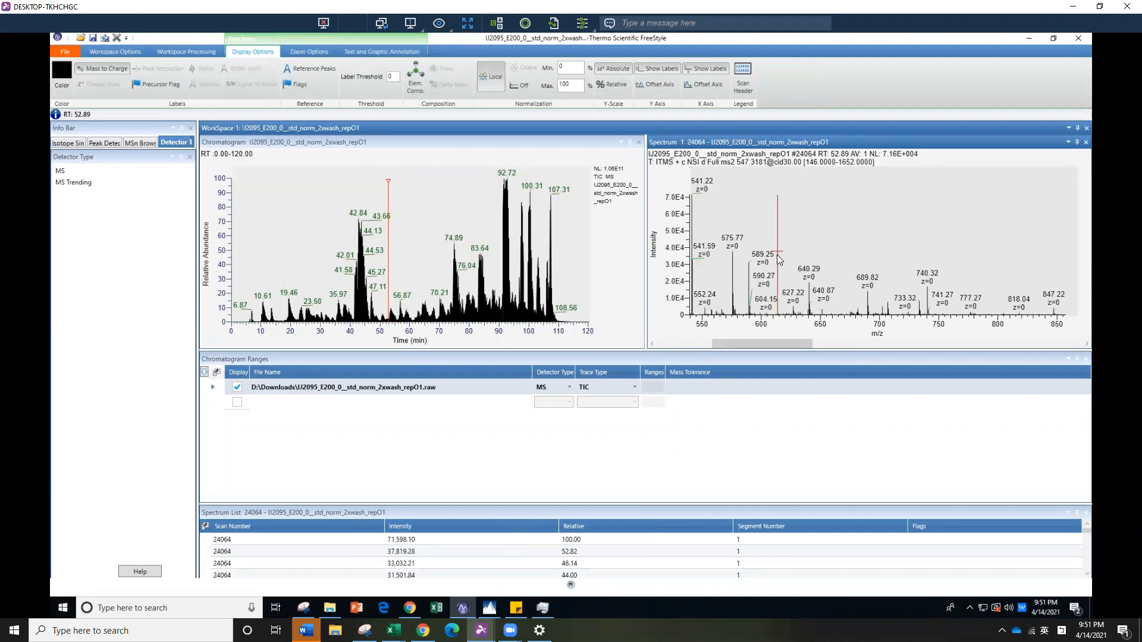
key("Right")
key("Right")
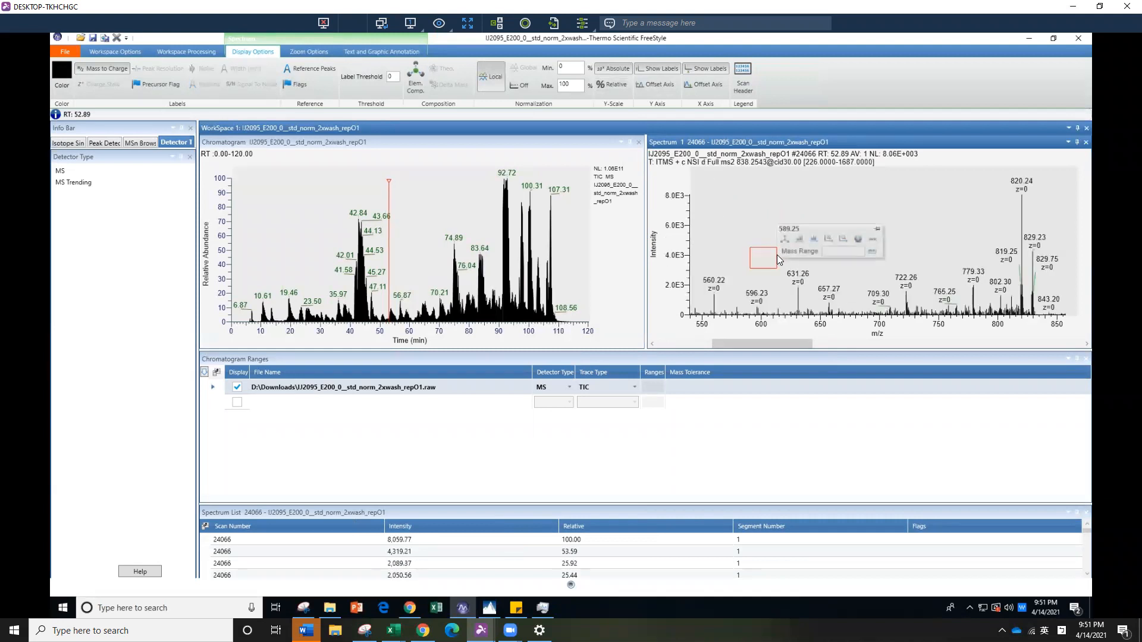
key("Right")
key("Right")
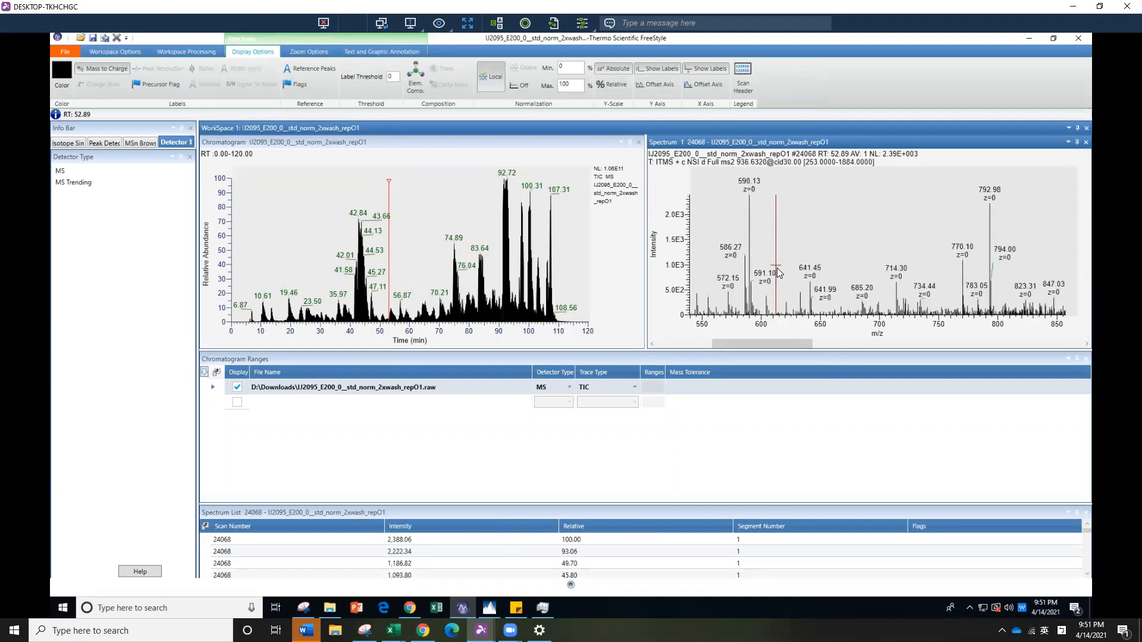
key("Right")
key("Right")
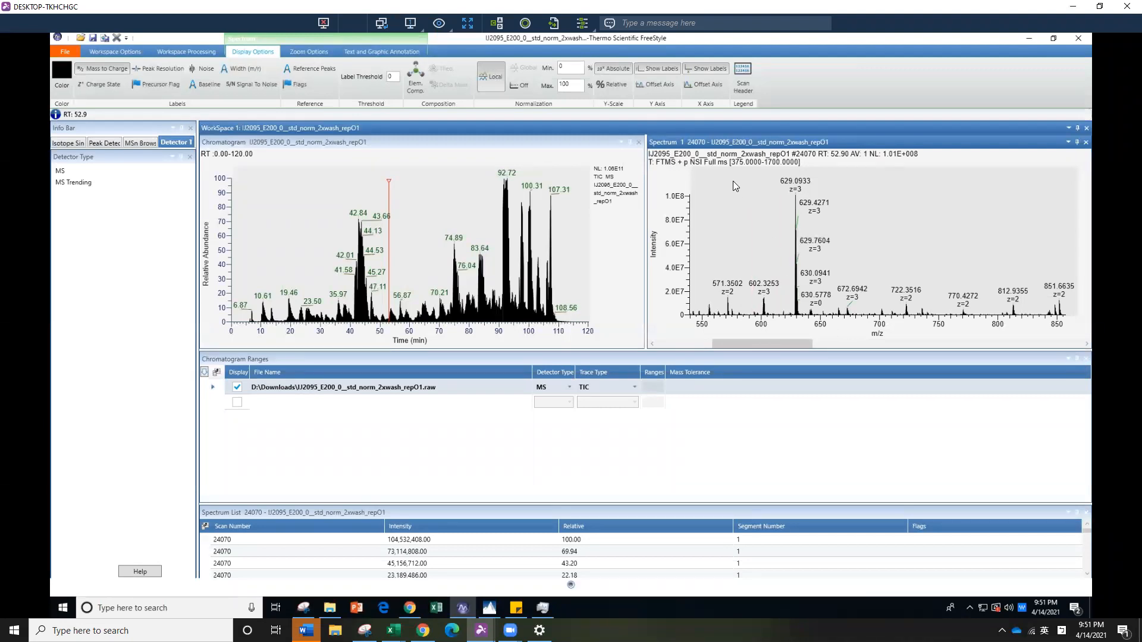
key("Left")
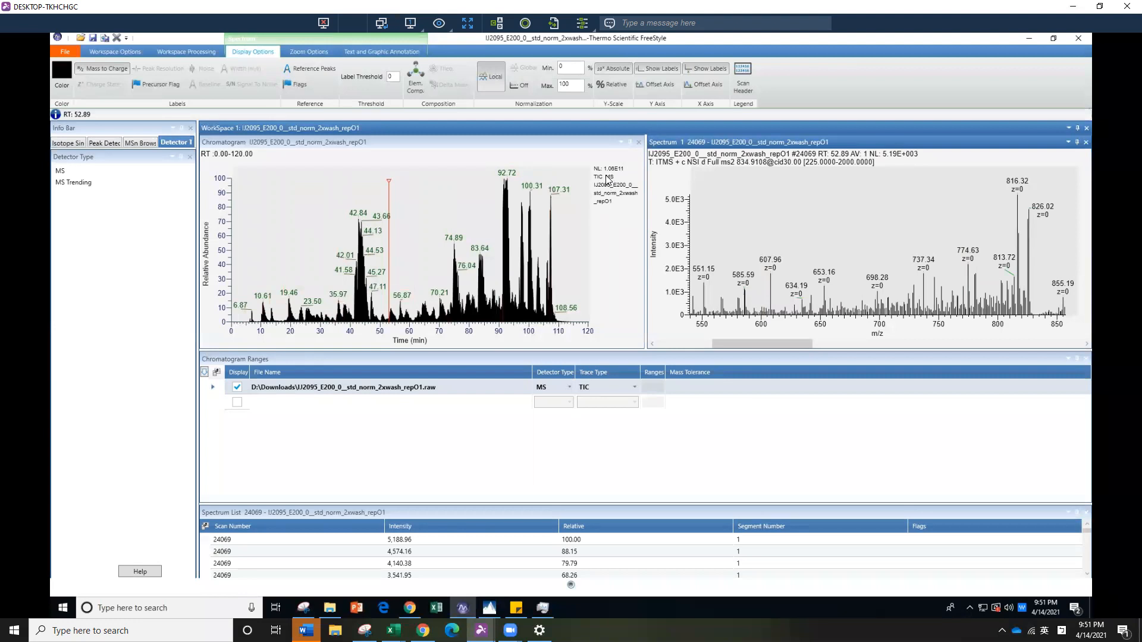
Set the chromatogram's y-scale to absolute intensity
mouse_move(599, 166)
mouse_move(624, 306)
mouse_move(621, 181)
mouse_move(581, 311)
left_click(267, 141)
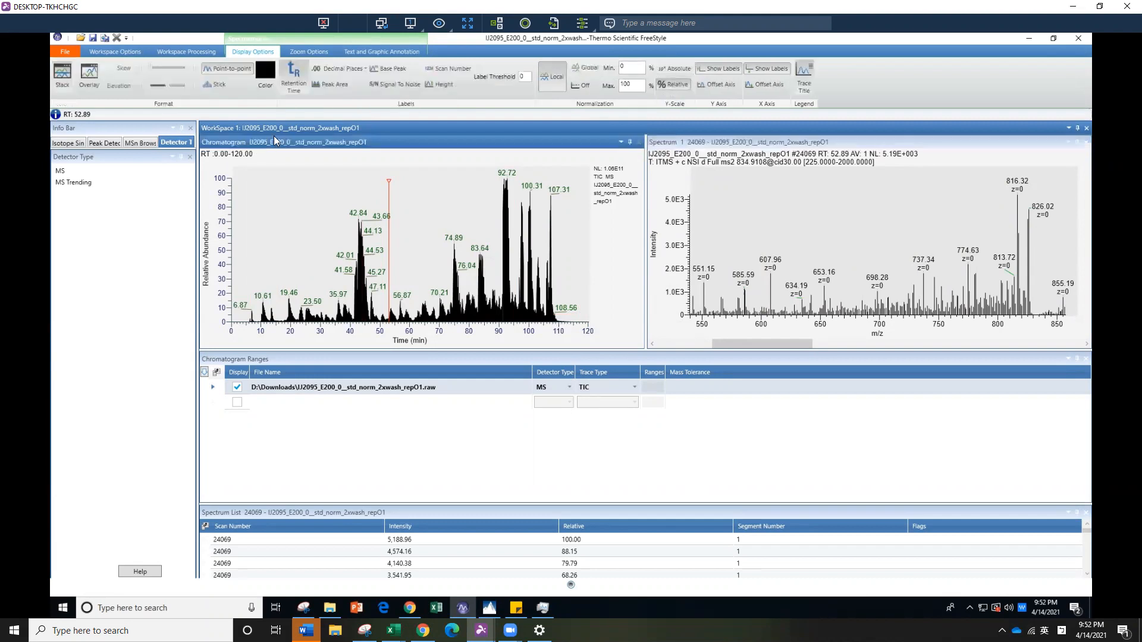
left_click(673, 67)
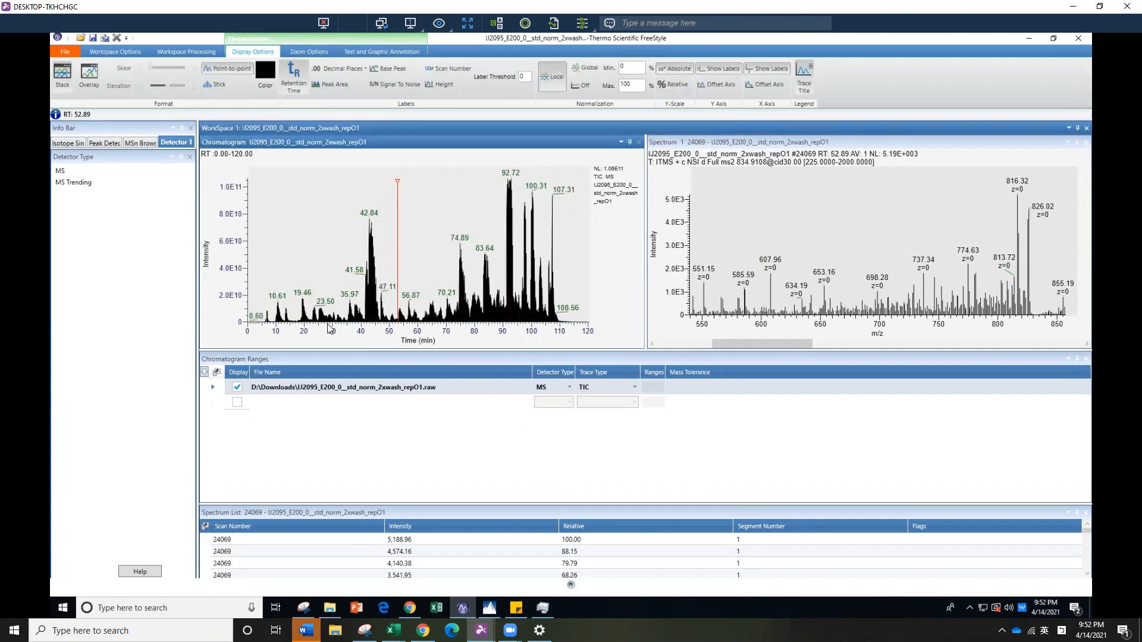
Zoom in on the chromatogram's low-intensity baseline over the full 0 to 120 min run, then reset its scaling
left_click_drag(359, 326, 360, 326)
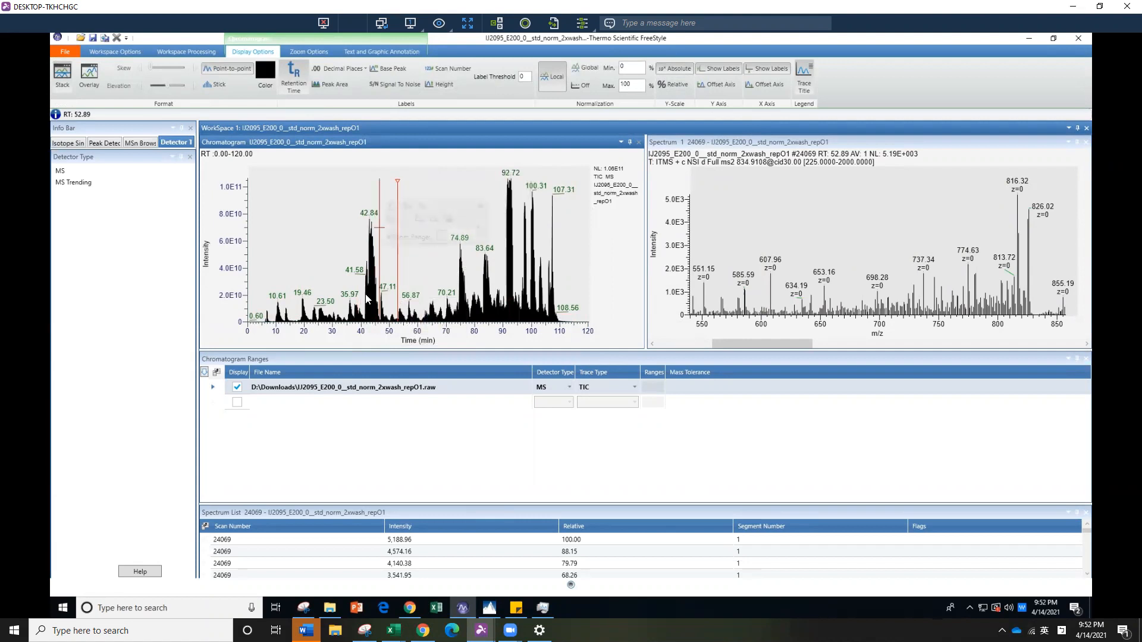
left_click_drag(235, 315, 610, 332)
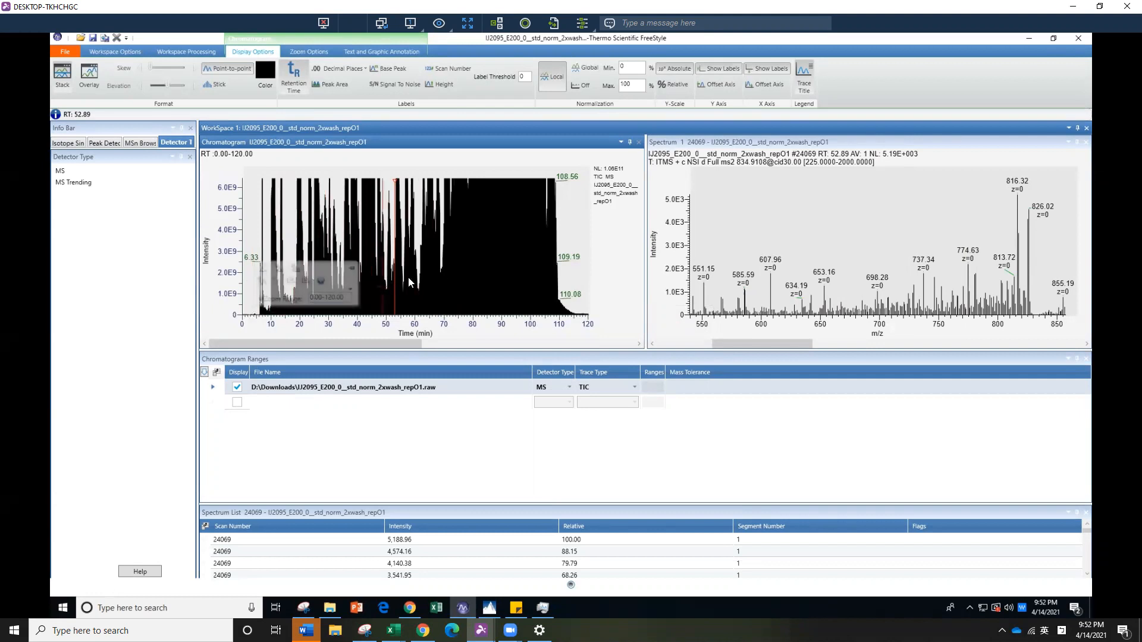
right_click(462, 286)
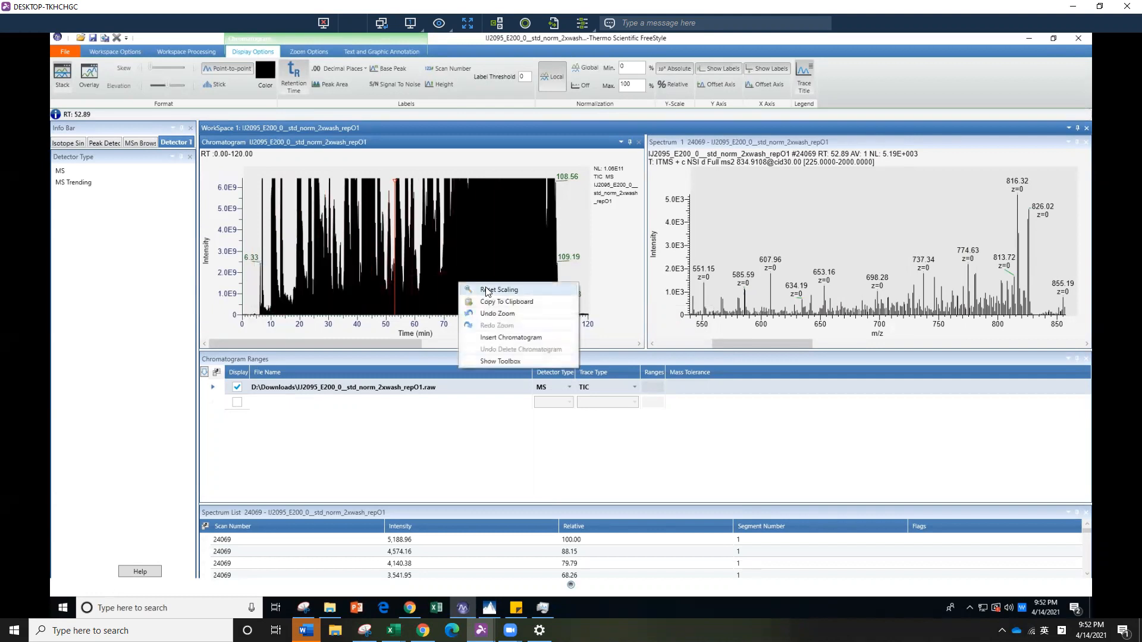
left_click(487, 291)
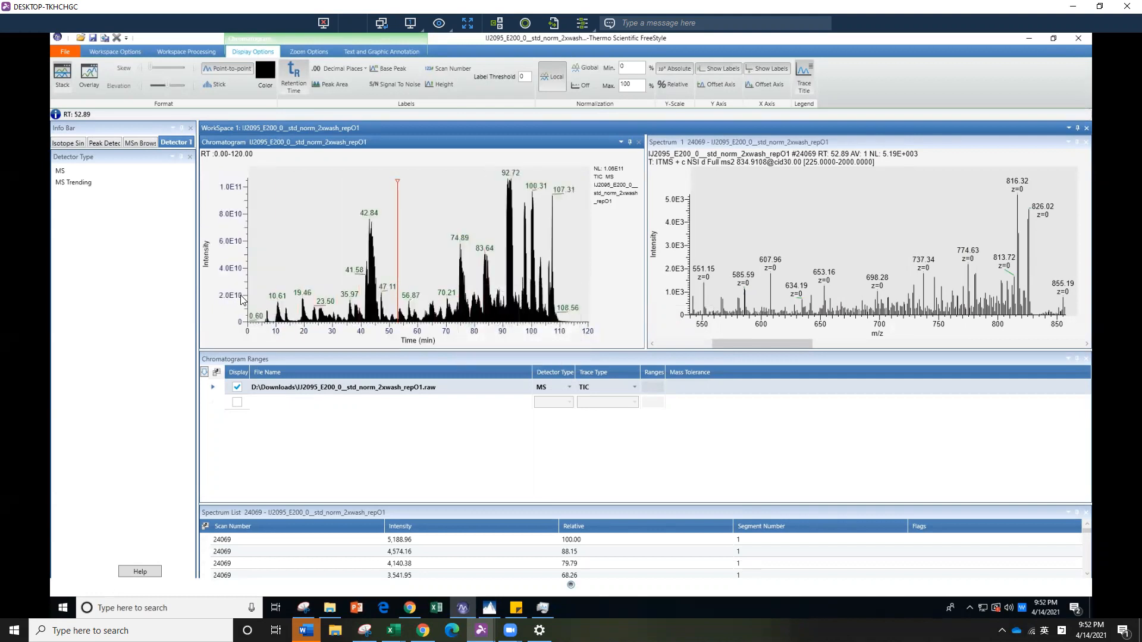
Zoom the chromatogram's intensity axis to about 0 to 2.0E10 over the full run, then reset its scaling
left_click_drag(304, 318, 614, 341)
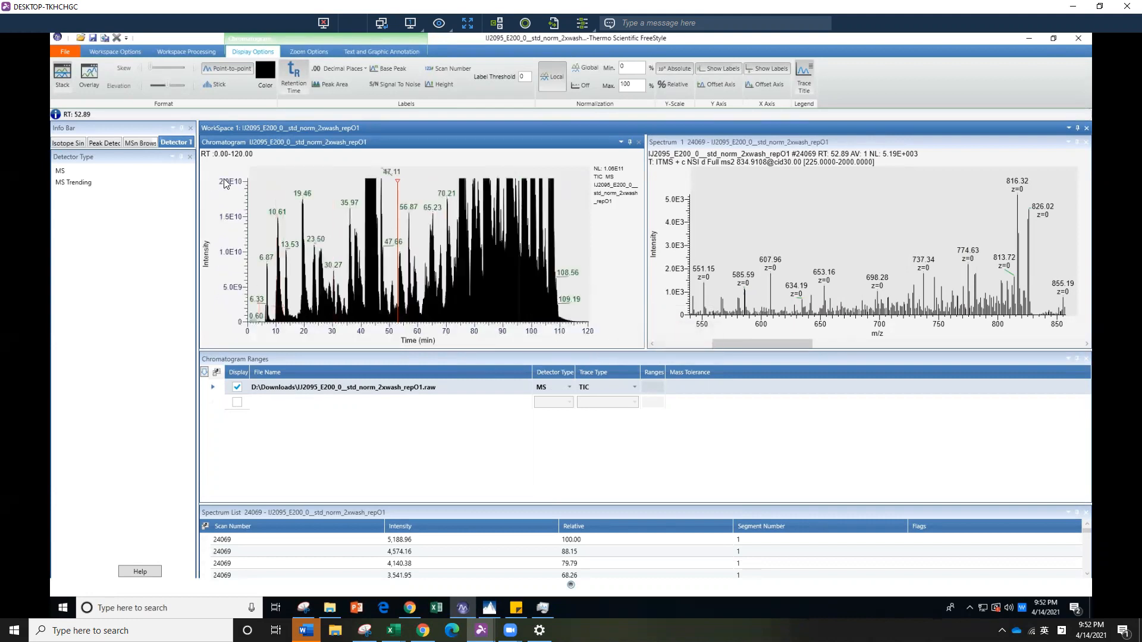
mouse_move(512, 241)
right_click(512, 243)
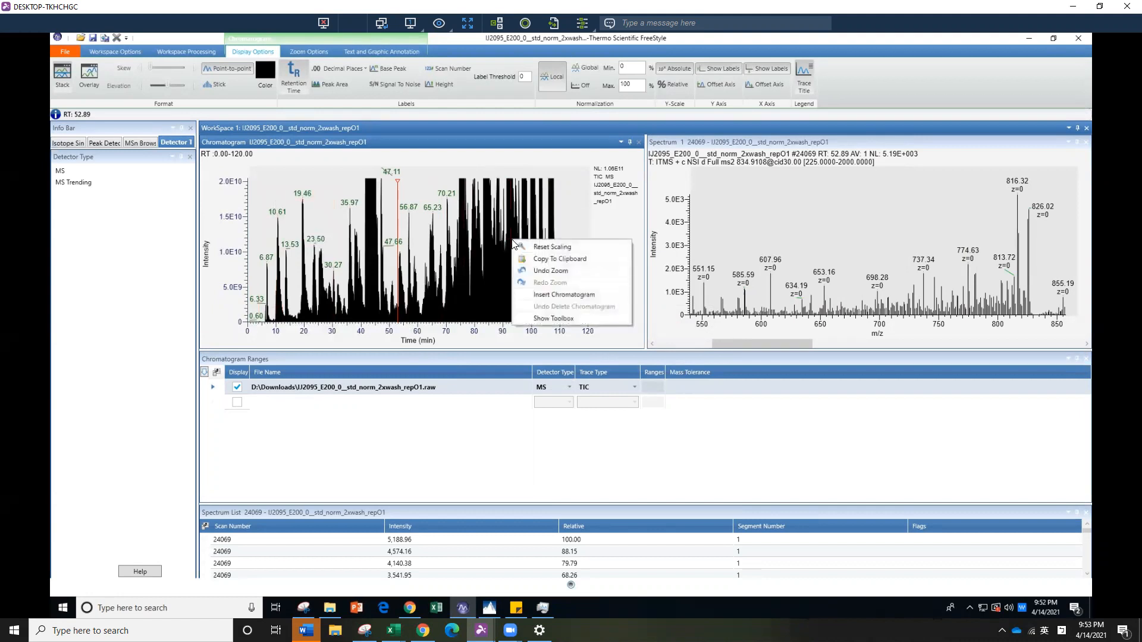
left_click(556, 249)
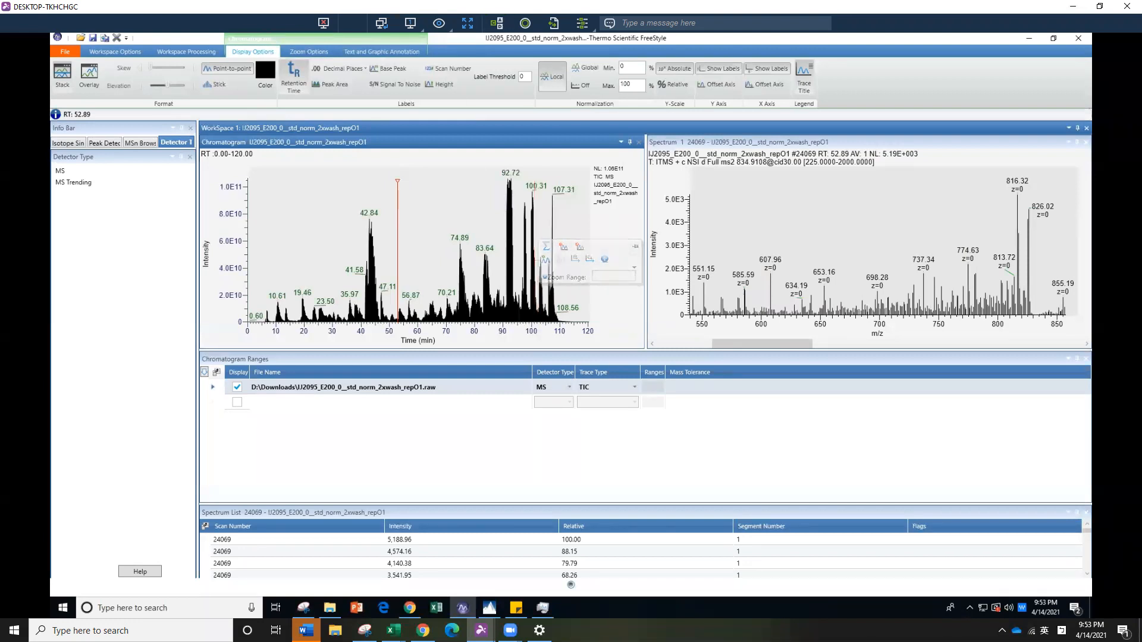
Add a second and a third displayed TIC trace to the chromatogram ranges
left_click(236, 404)
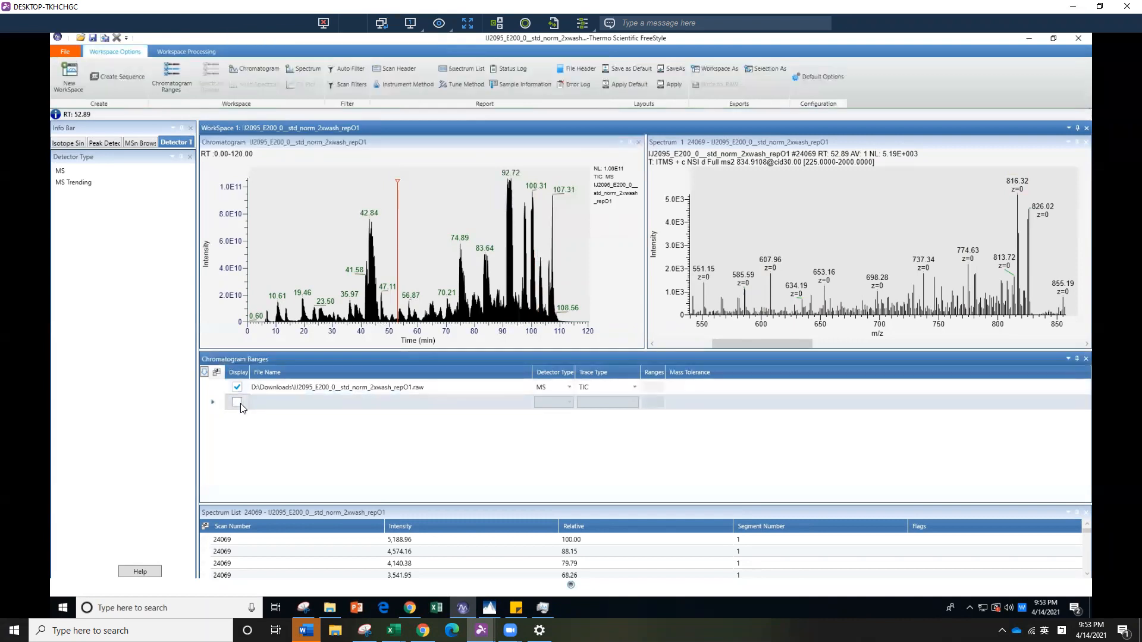
left_click(241, 405)
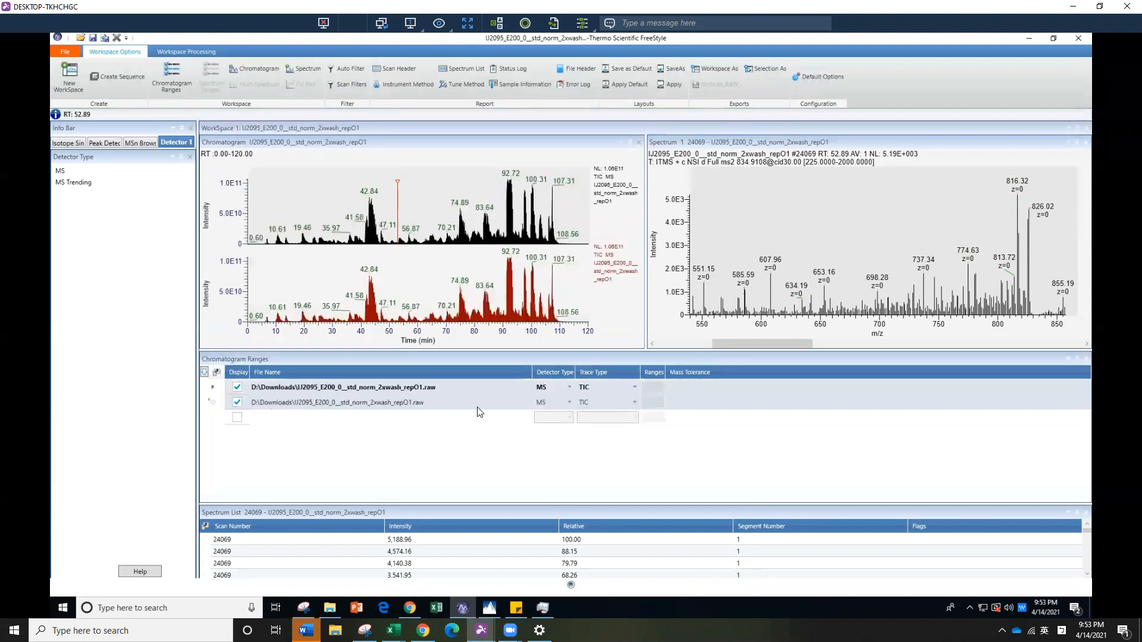
left_click(527, 407)
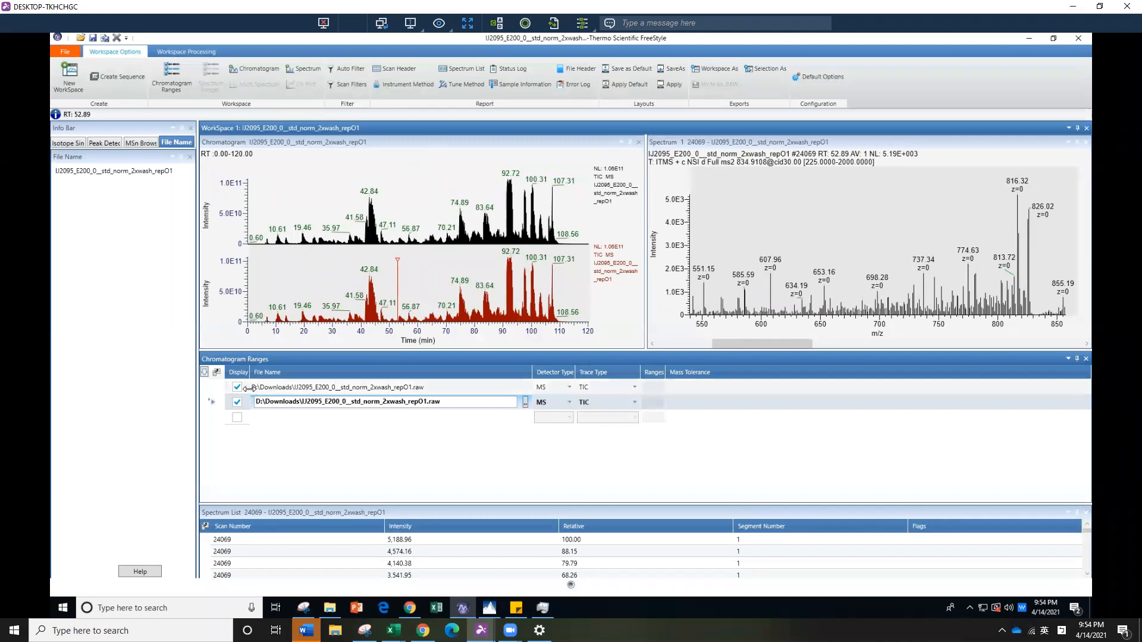
left_click(239, 423)
left_click(238, 418)
Set the second chromatogram range's raw file to the E200_075 run from the Downloads folder
left_click(430, 402)
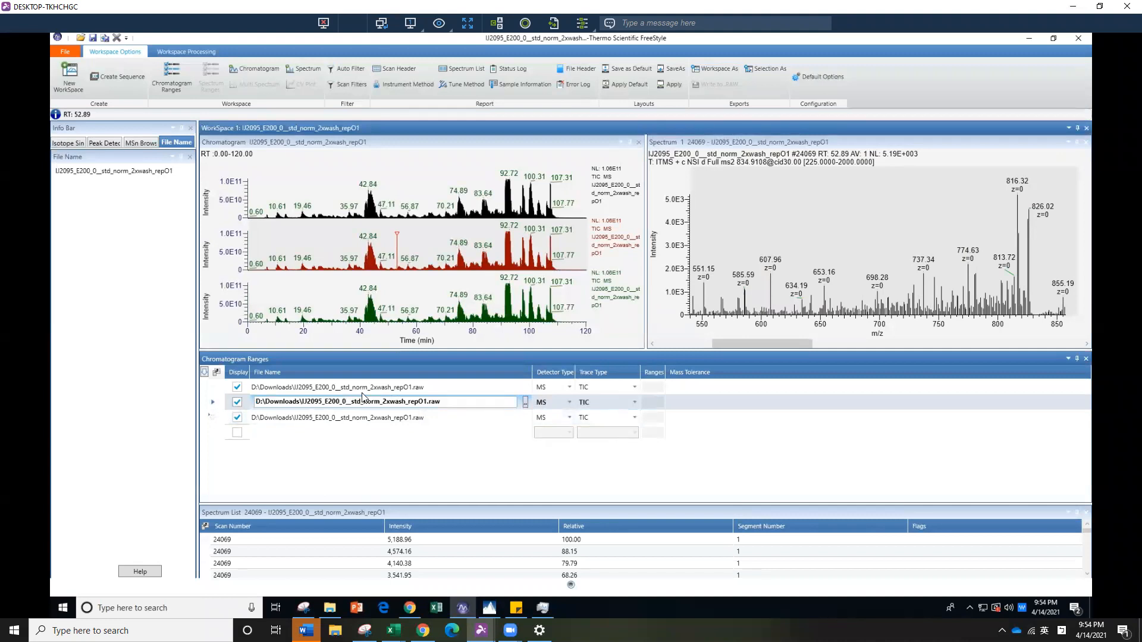
left_click(525, 402)
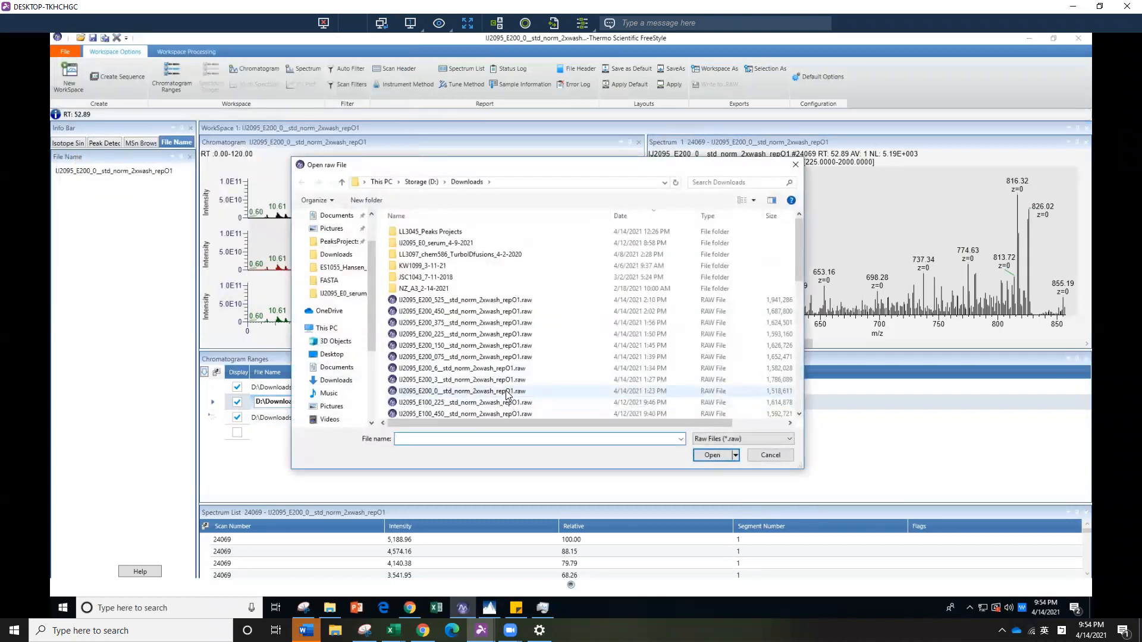
left_click(505, 358)
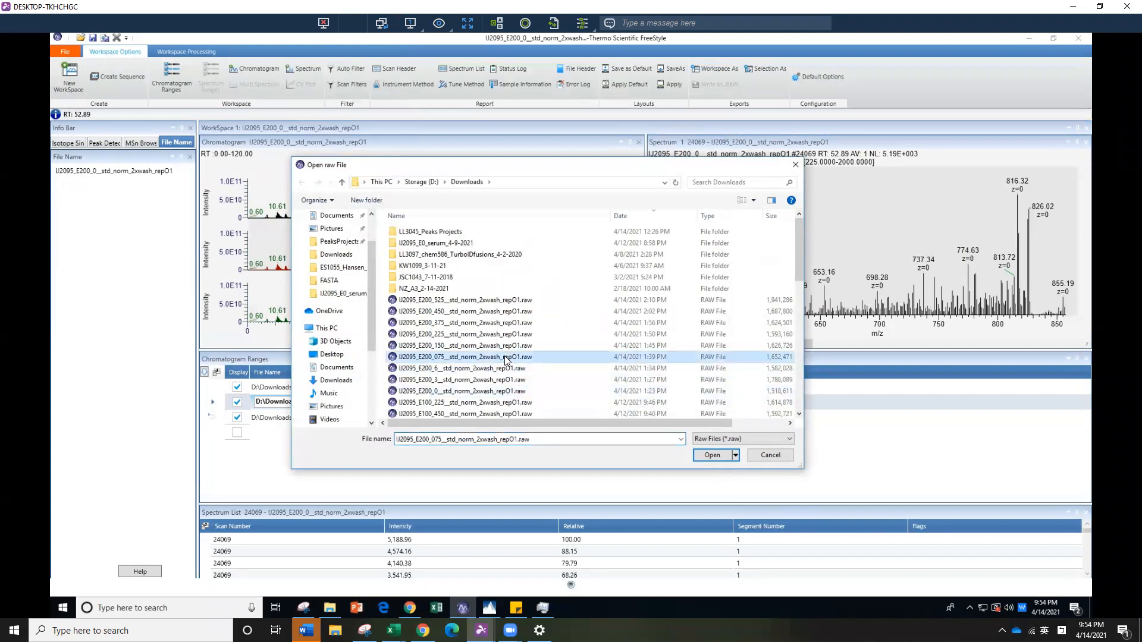
left_click(711, 455)
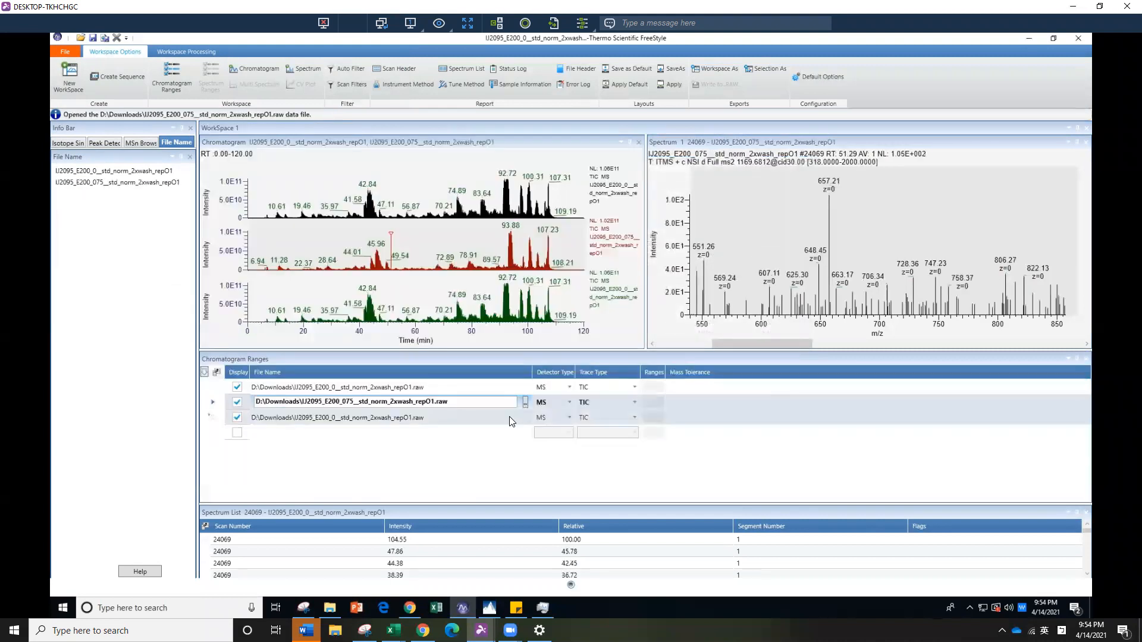
Set the third chromatogram range's raw file to the E200_150 run from the Downloads folder
left_click(519, 419)
left_click(525, 418)
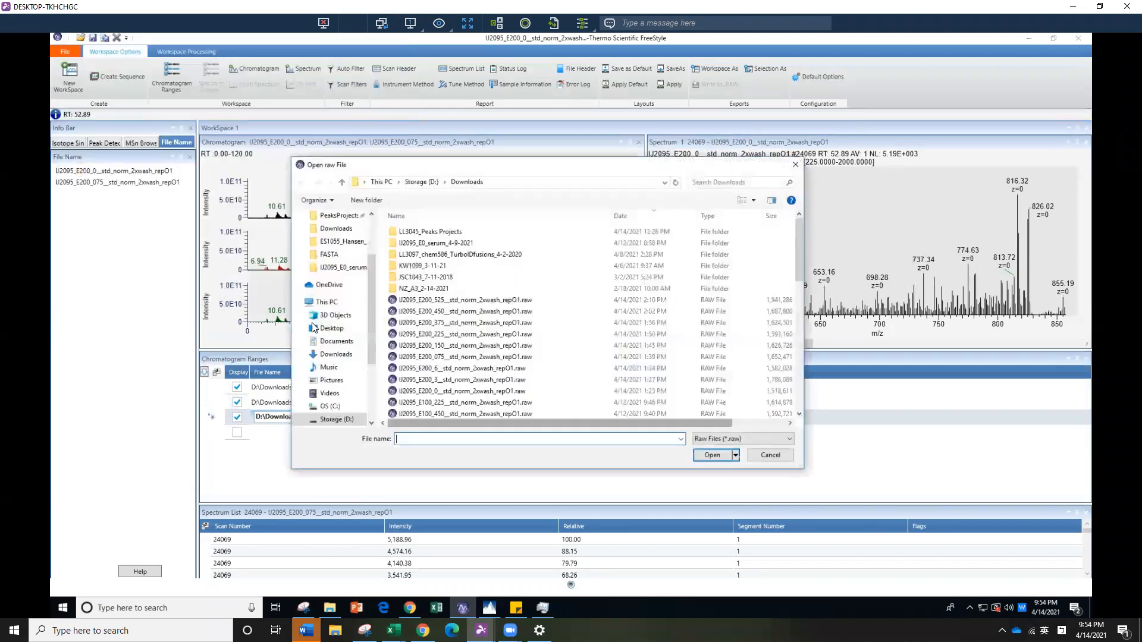
left_click(452, 346)
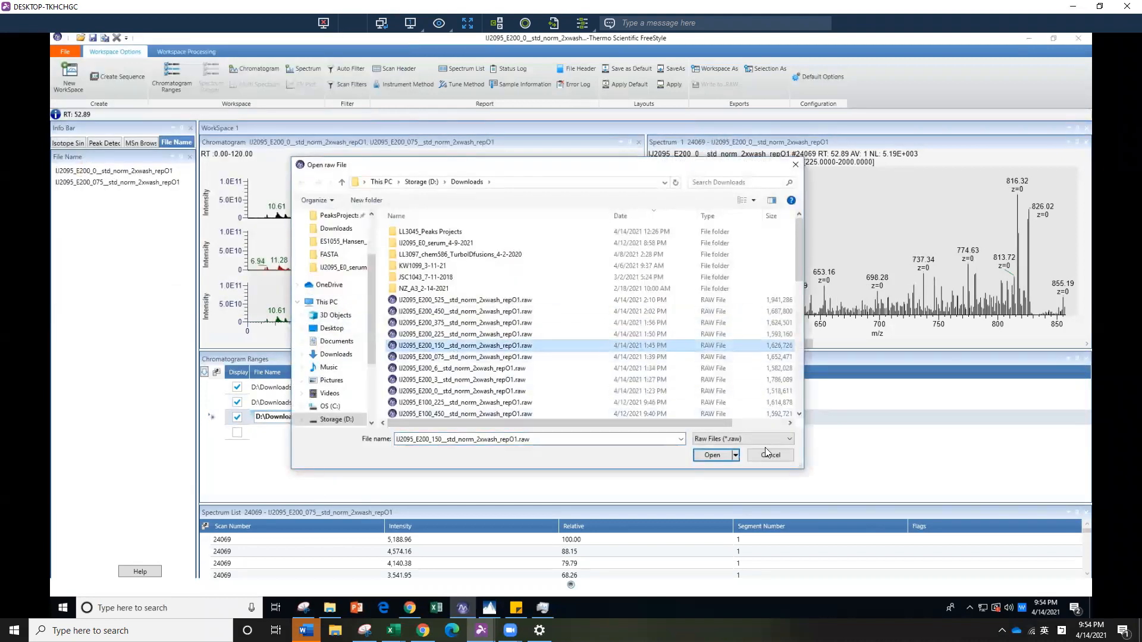
left_click(713, 456)
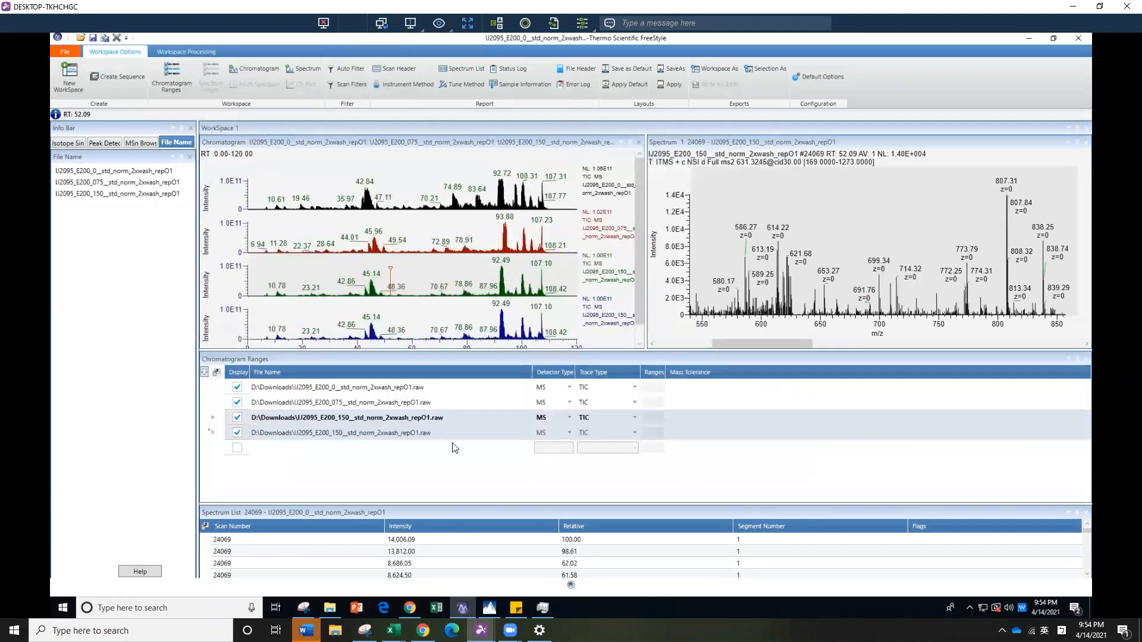
Load the E200_225 raw file from the Downloads folder as the fourth chromatogram trace
left_click(505, 433)
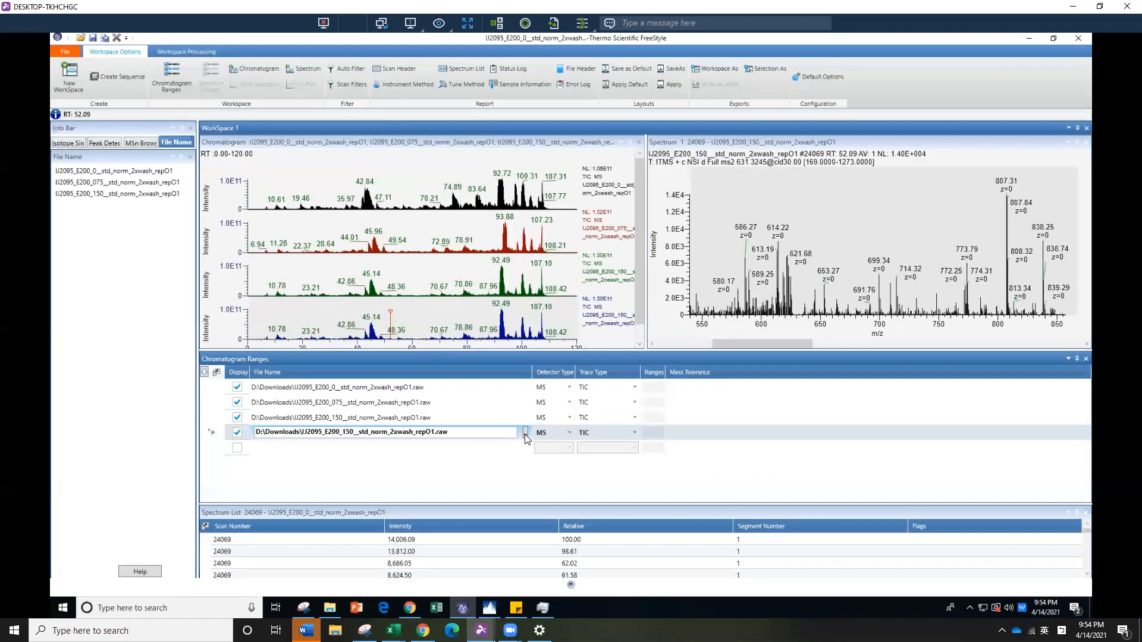
left_click(526, 435)
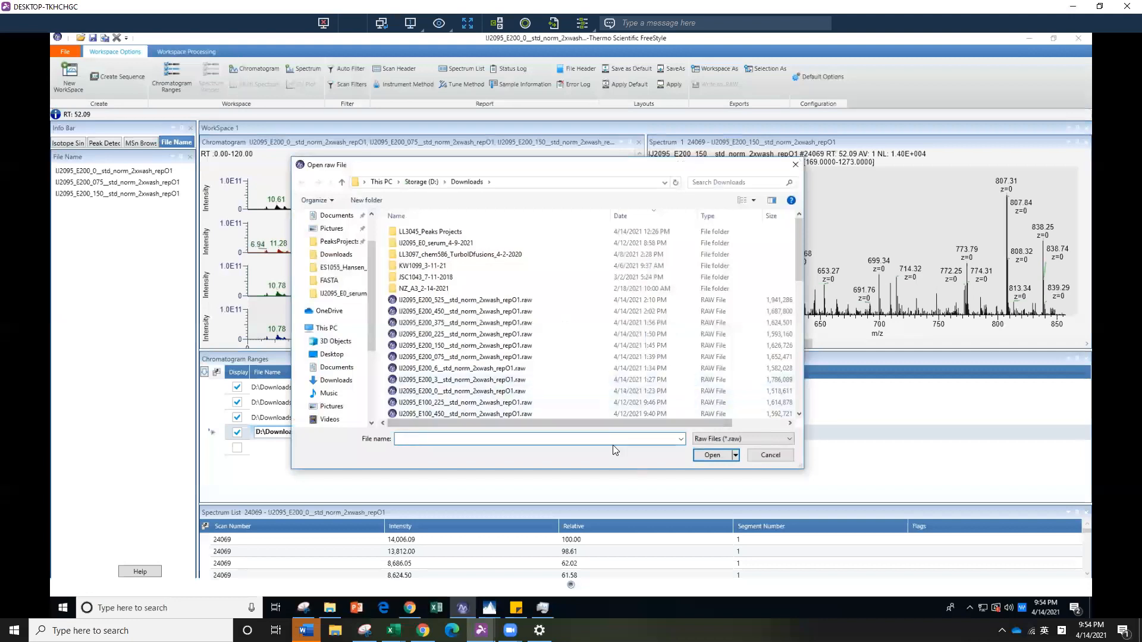
left_click(494, 335)
left_click(727, 456)
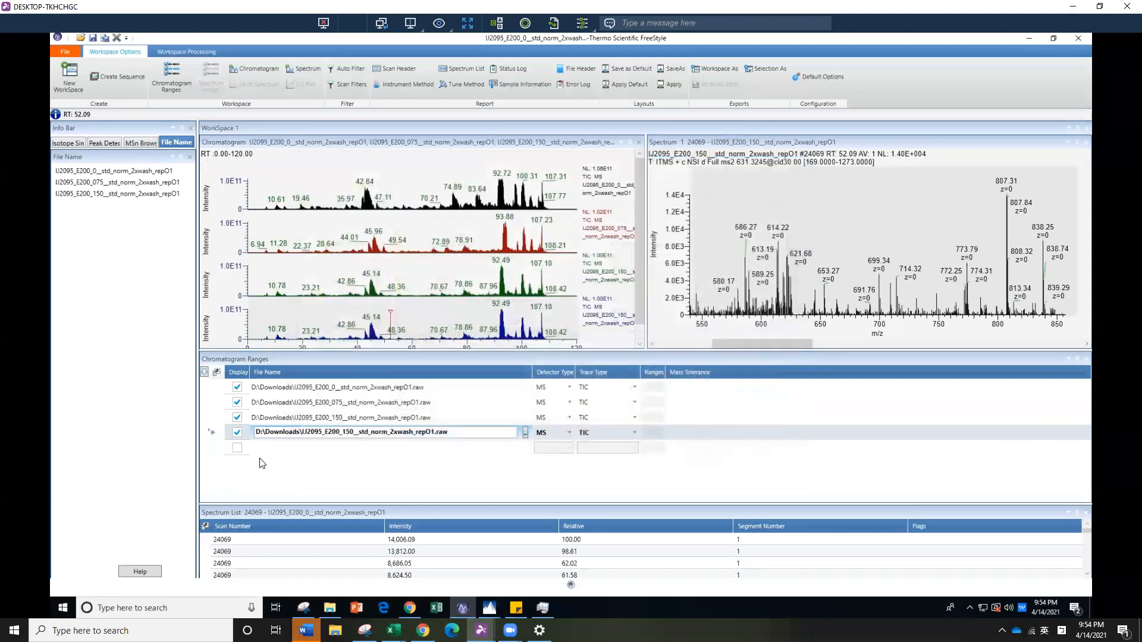
Add a fifth chromatogram range and assign it the E200_3 raw file
left_click(238, 448)
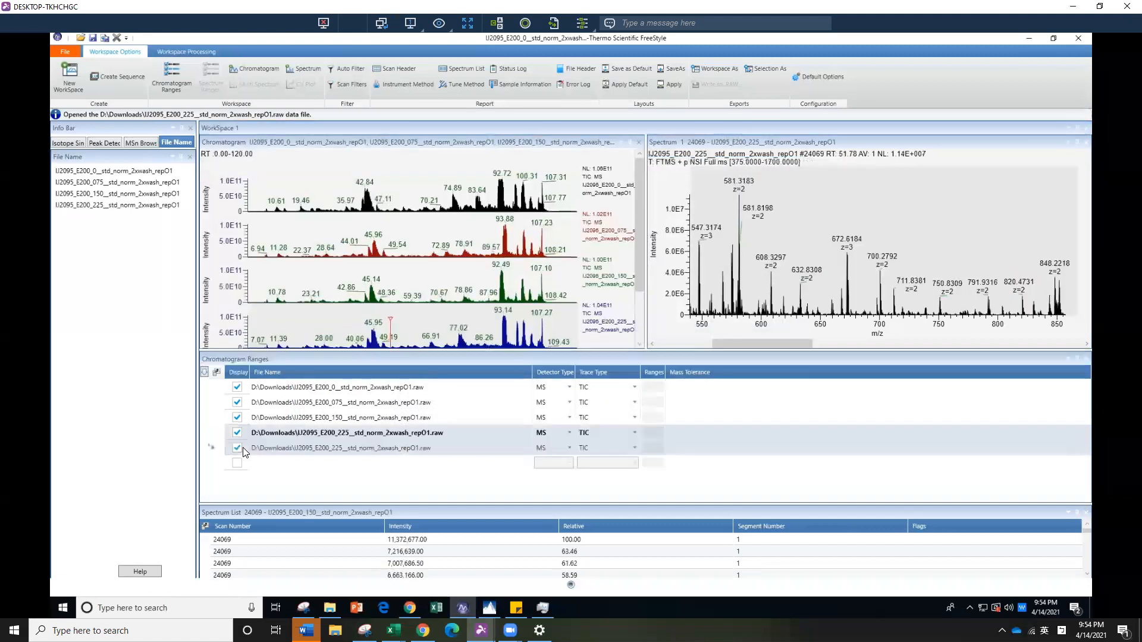
left_click(500, 454)
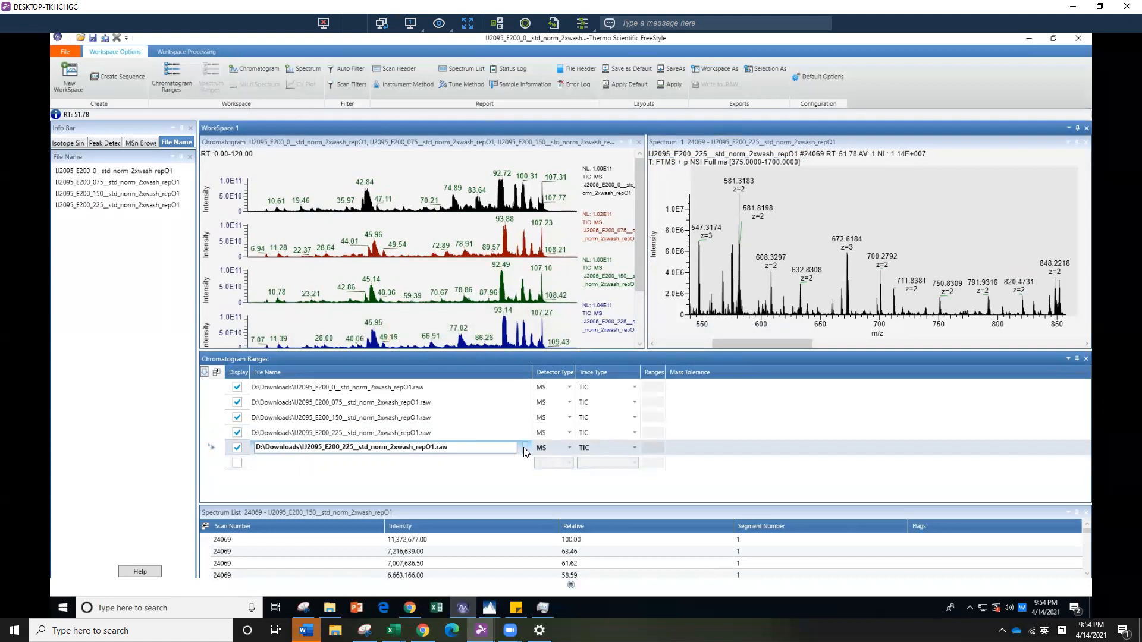
left_click(525, 451)
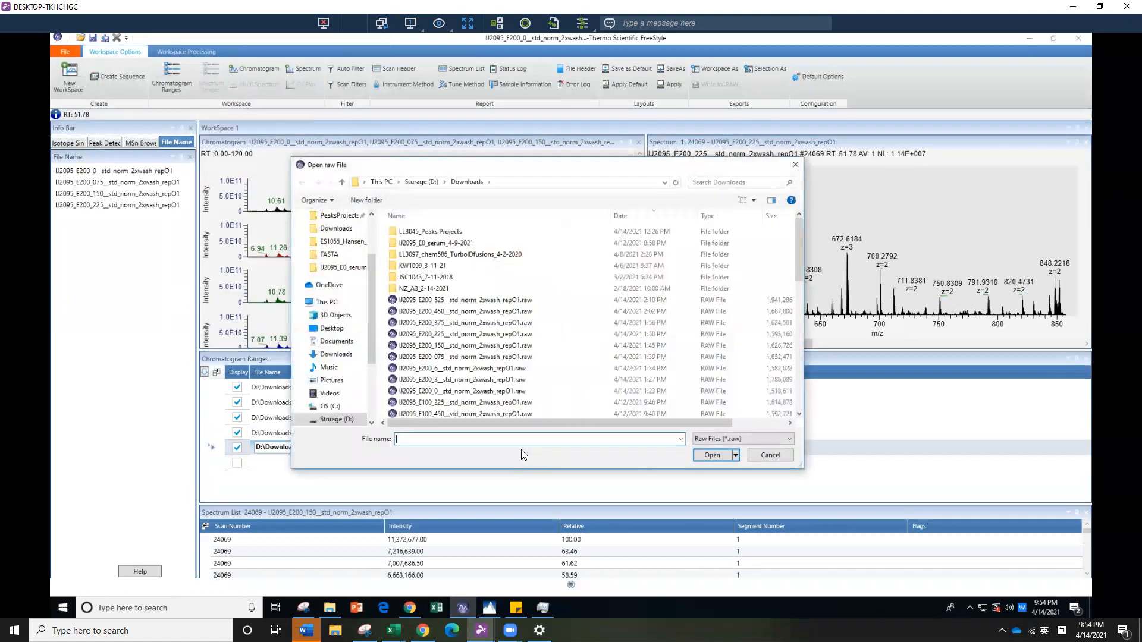
left_click(476, 381)
left_click(713, 454)
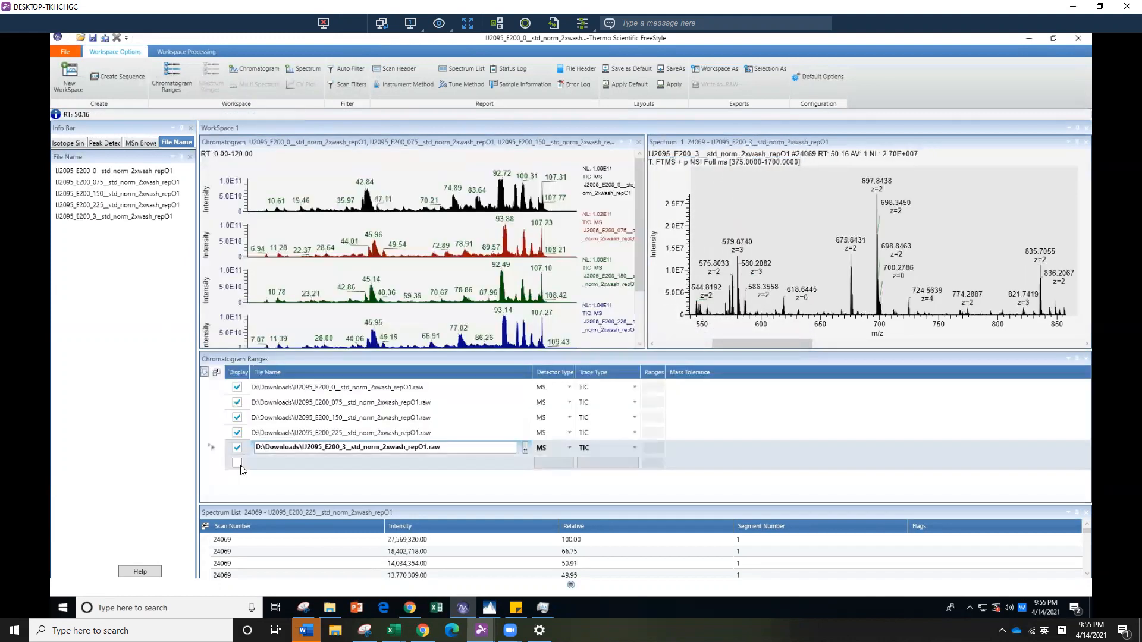
Add a sixth chromatogram range and assign it the E200_375 raw file
left_click(241, 466)
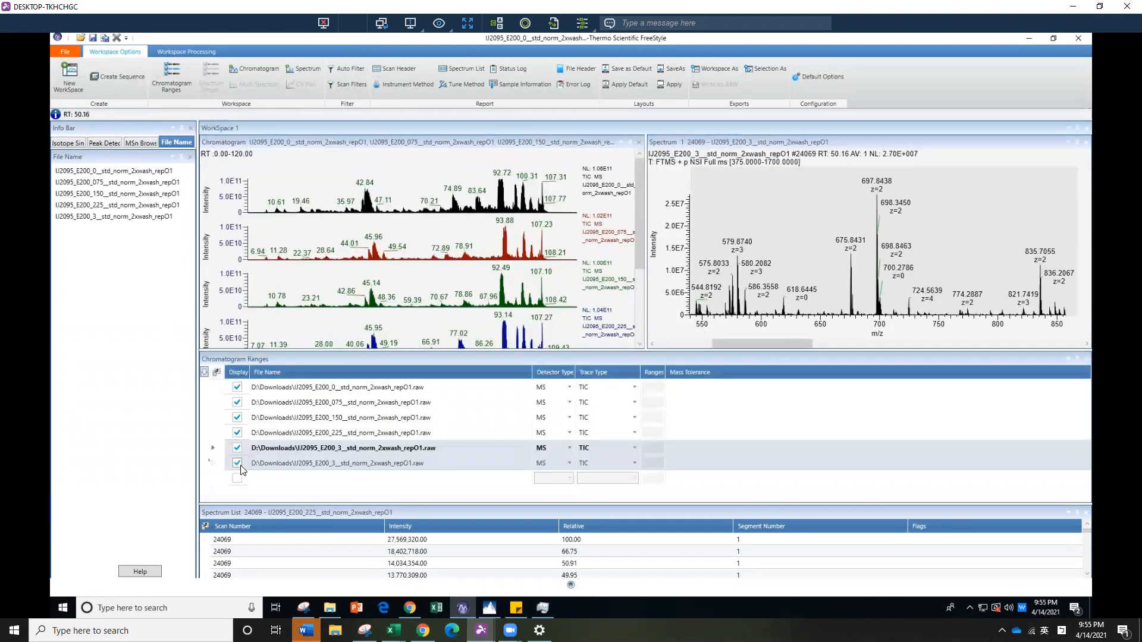
left_click(527, 462)
left_click(526, 463)
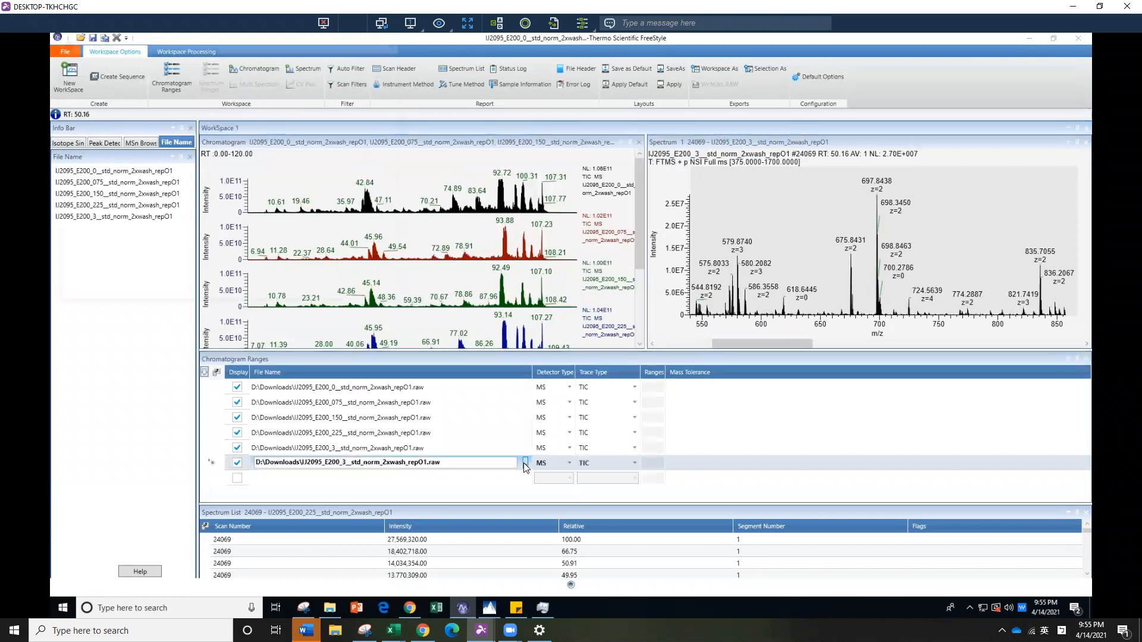
left_click(476, 325)
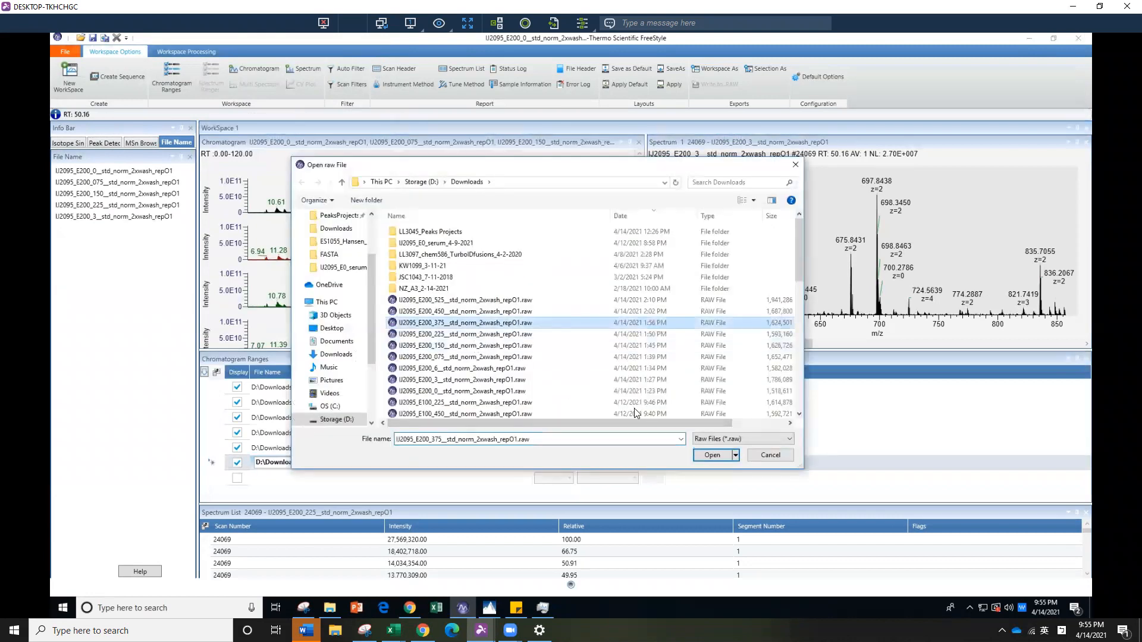
left_click(702, 457)
Add a seventh chromatogram range and assign it the E200_450 raw file
left_click(232, 479)
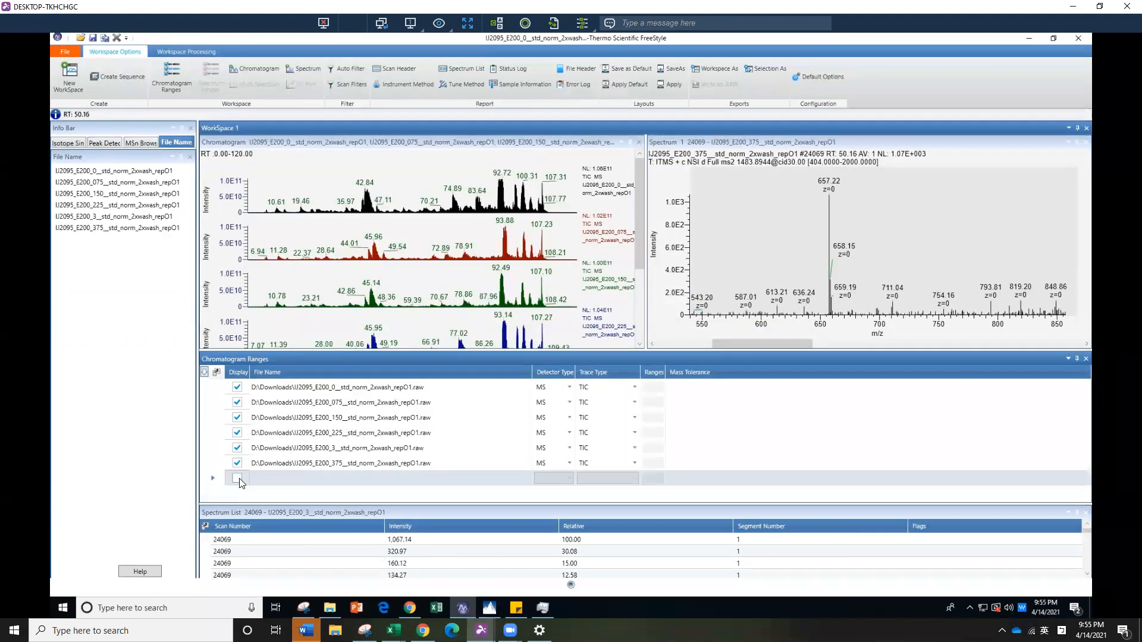
left_click(463, 478)
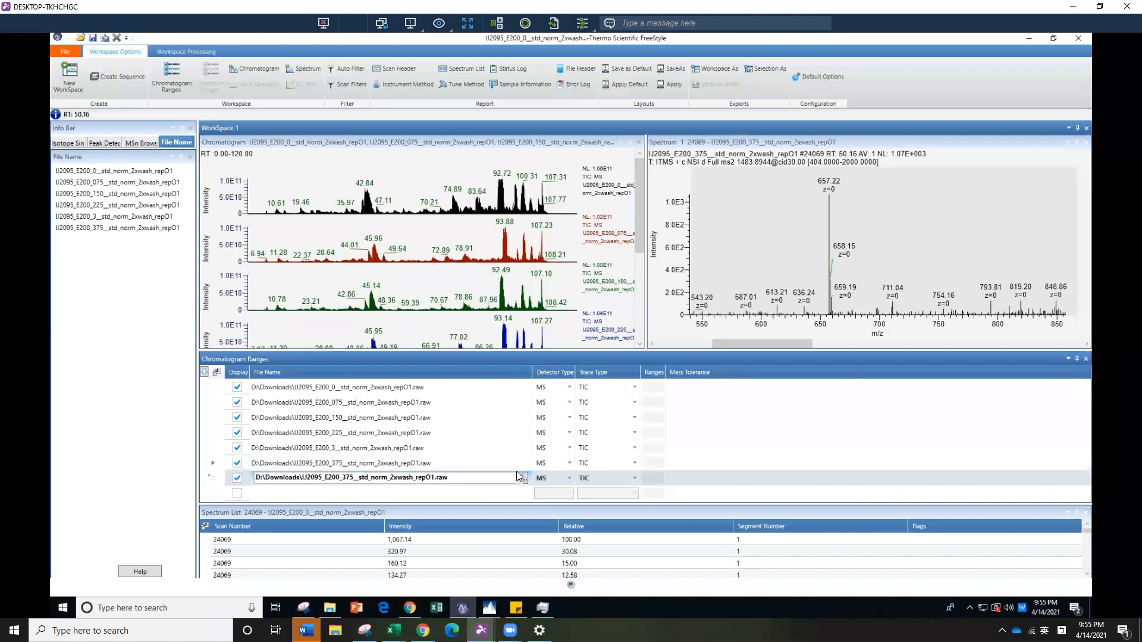
left_click(525, 479)
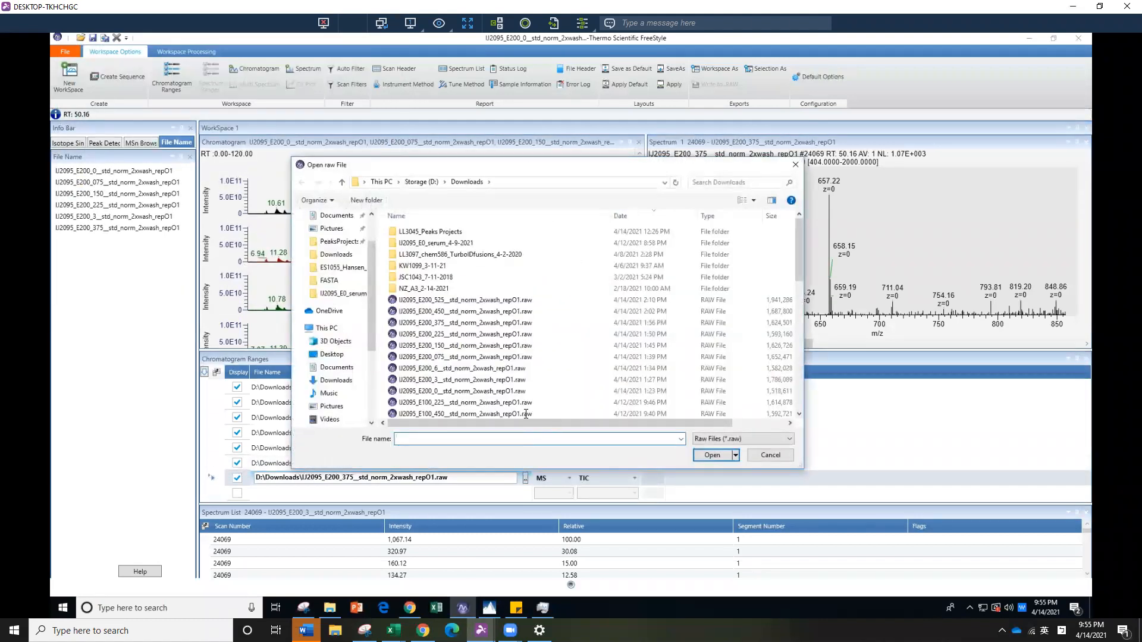
left_click(506, 311)
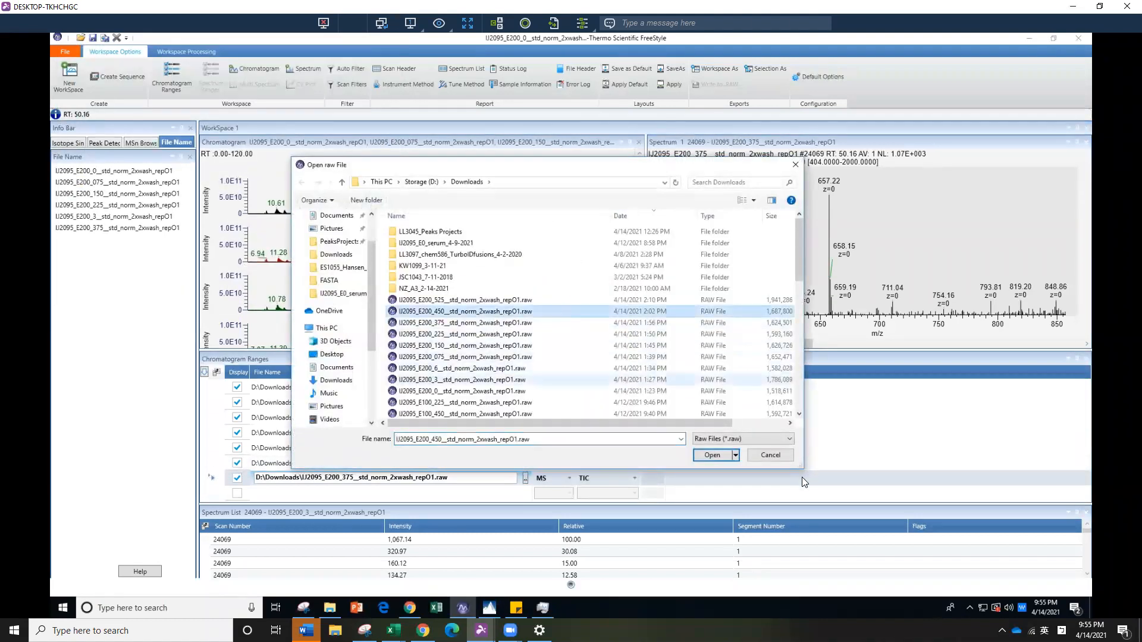
left_click(712, 455)
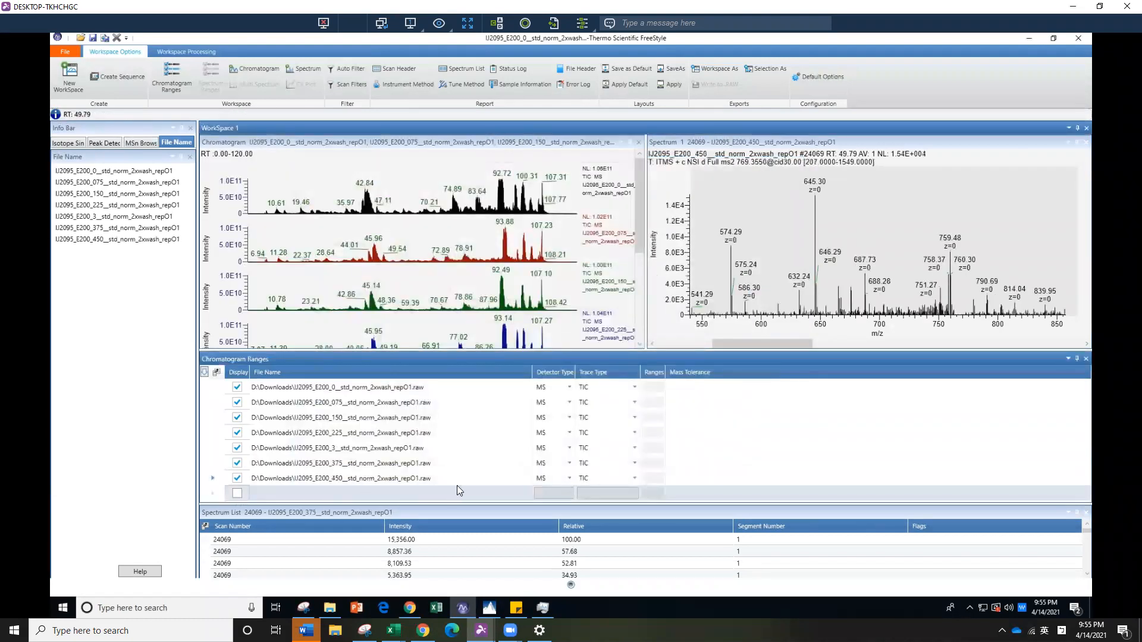
Load the E200_525 raw file from the Downloads folder as the eighth chromatogram trace
scroll(524, 481, "down", 1)
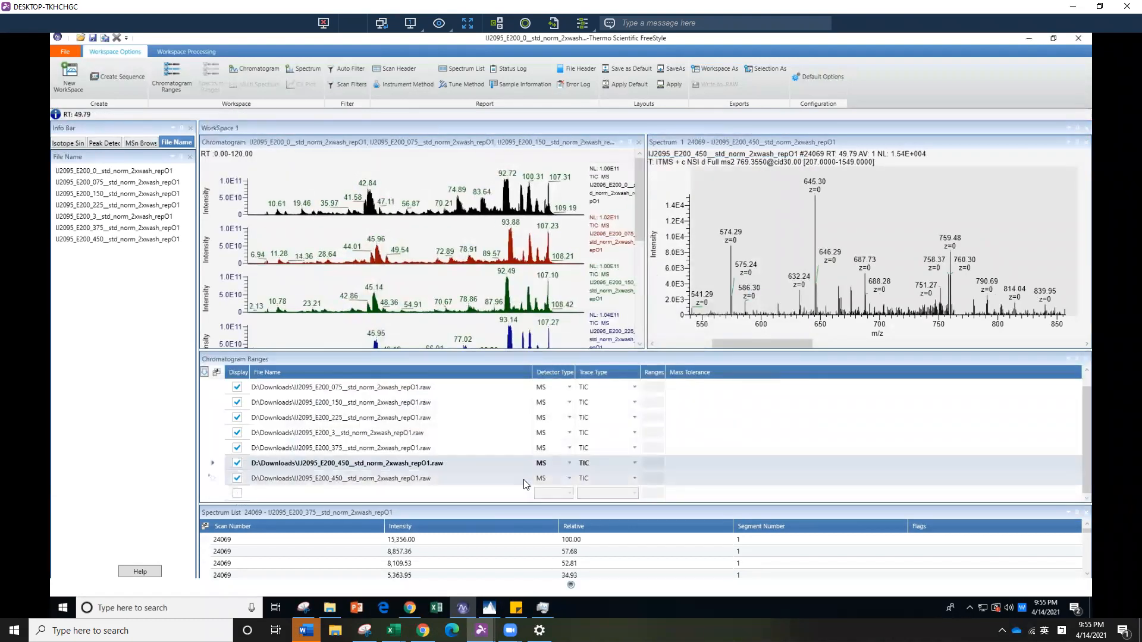
left_click(522, 479)
left_click(524, 479)
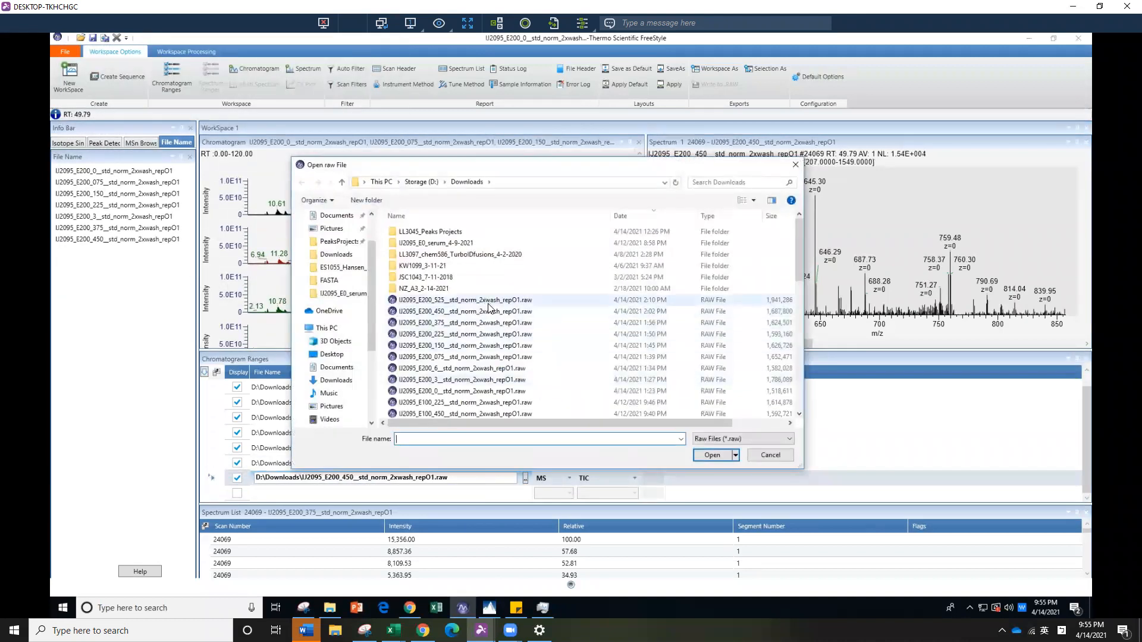
left_click(488, 301)
left_click(713, 455)
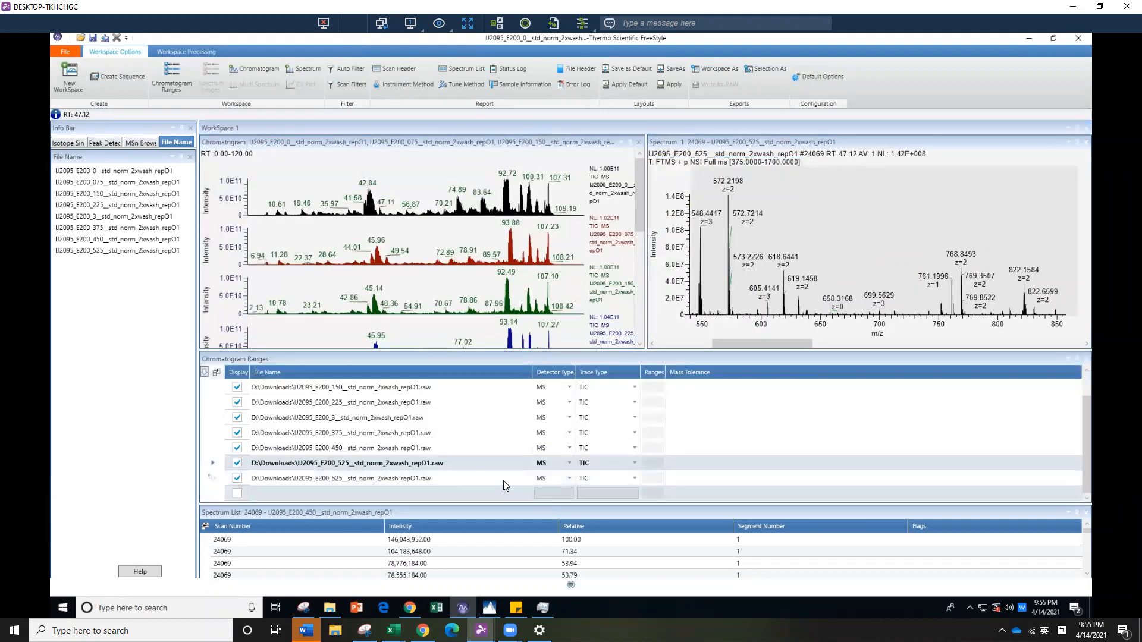
Load the E200_6 raw file from the Downloads folder as the ninth chromatogram trace
left_click(507, 478)
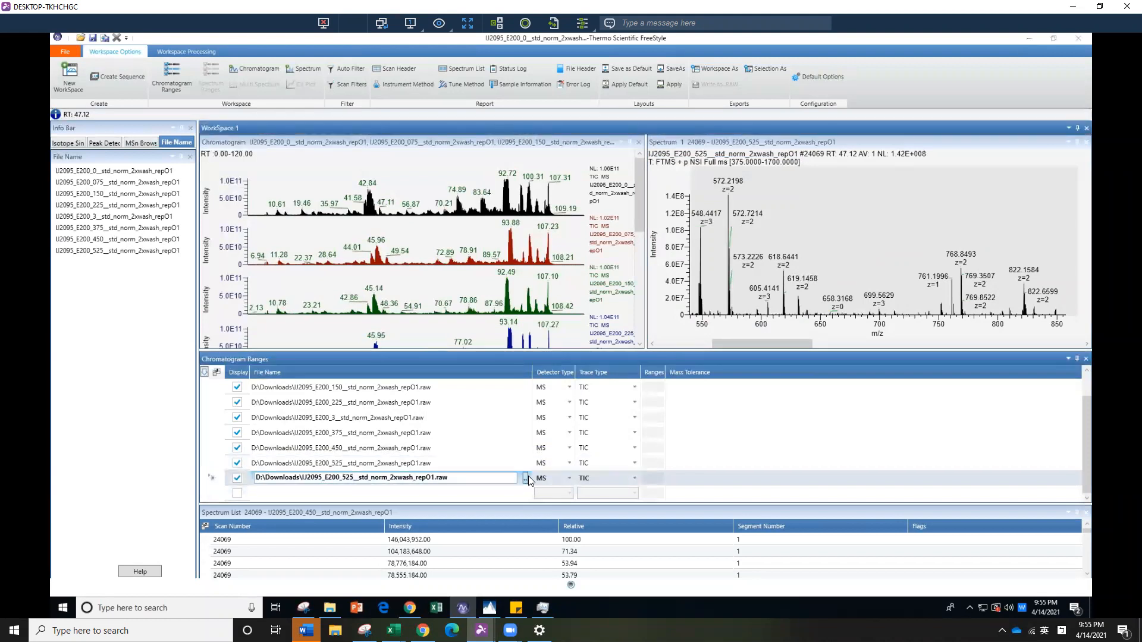
left_click(526, 478)
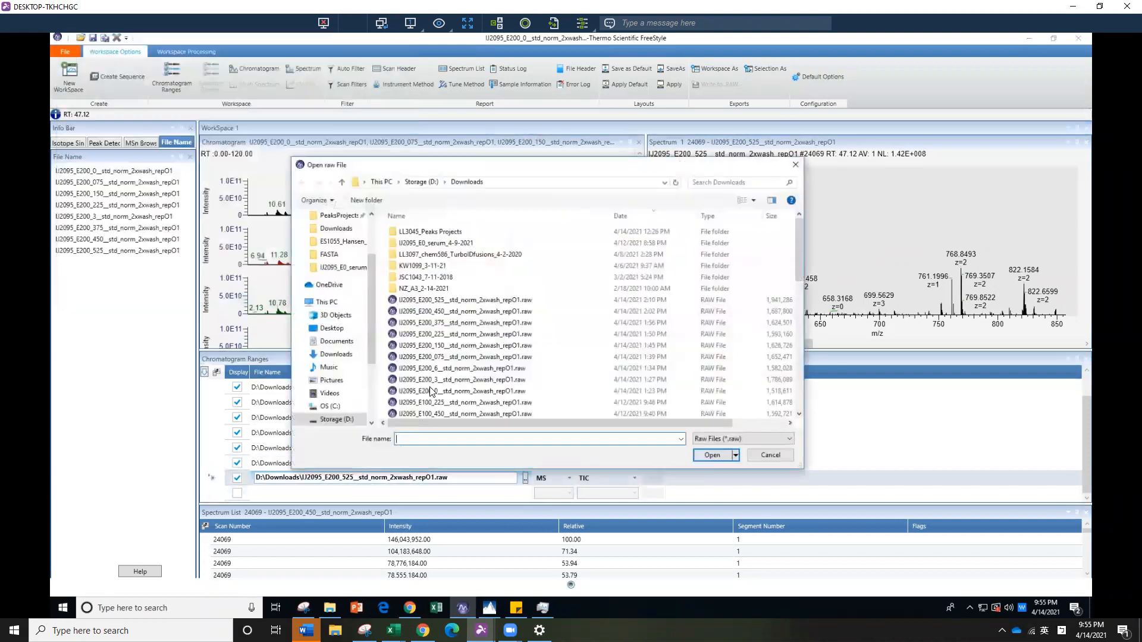
left_click(457, 370)
left_click(709, 453)
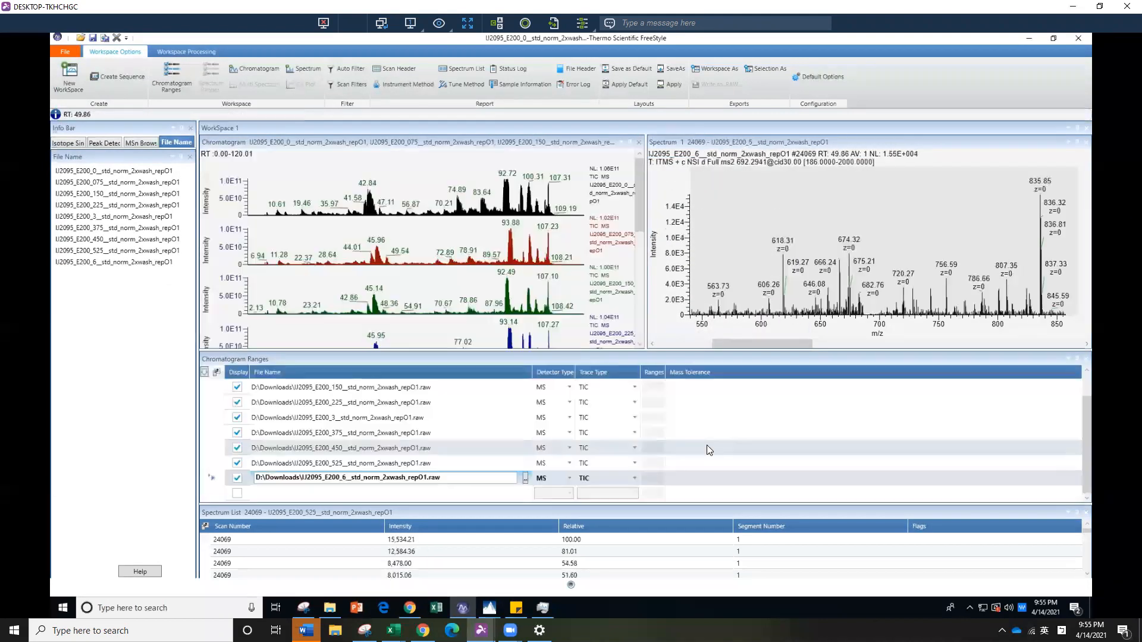
scroll(463, 449, "up", 2)
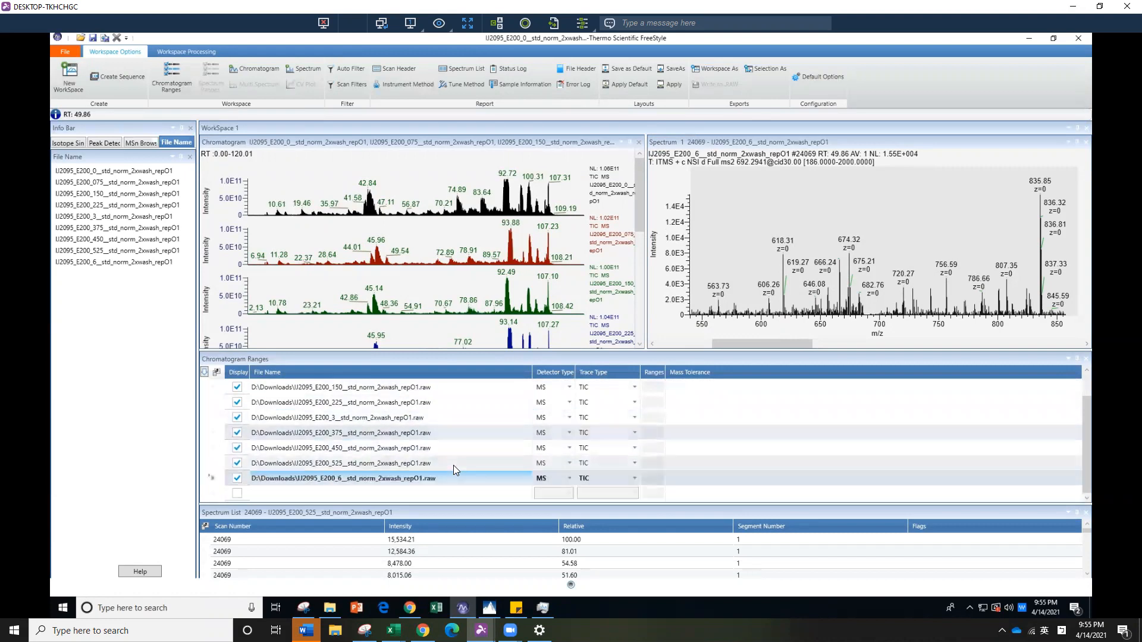
Enlarge the chromatogram view by shrinking the Chromatogram Ranges pane and closing the Spectrum List pane
left_click_drag(523, 350, 518, 475)
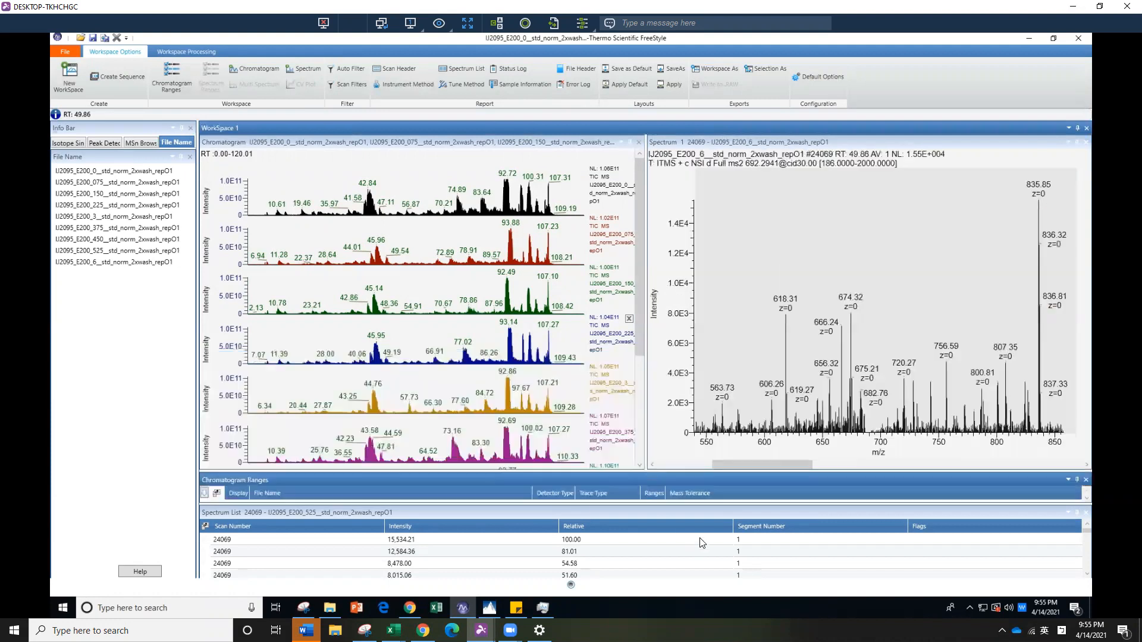
left_click(760, 515)
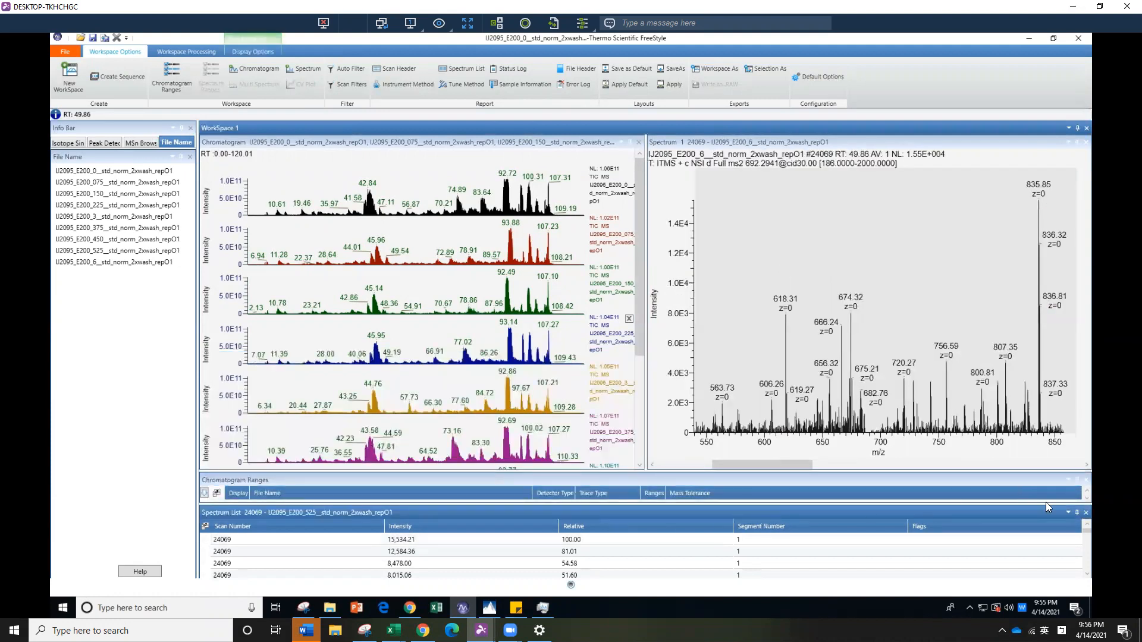
left_click(1087, 512)
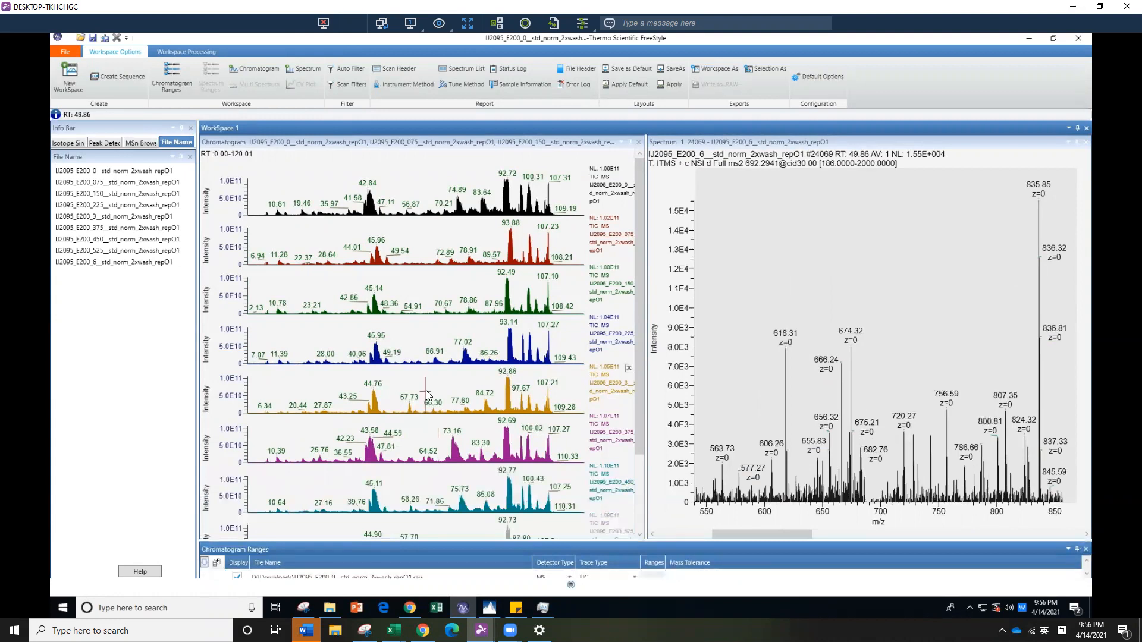
Compare the peak patterns, retention times and intensities across the nine stacked E200 TIC chromatograms
scroll(426, 394, "down", 3)
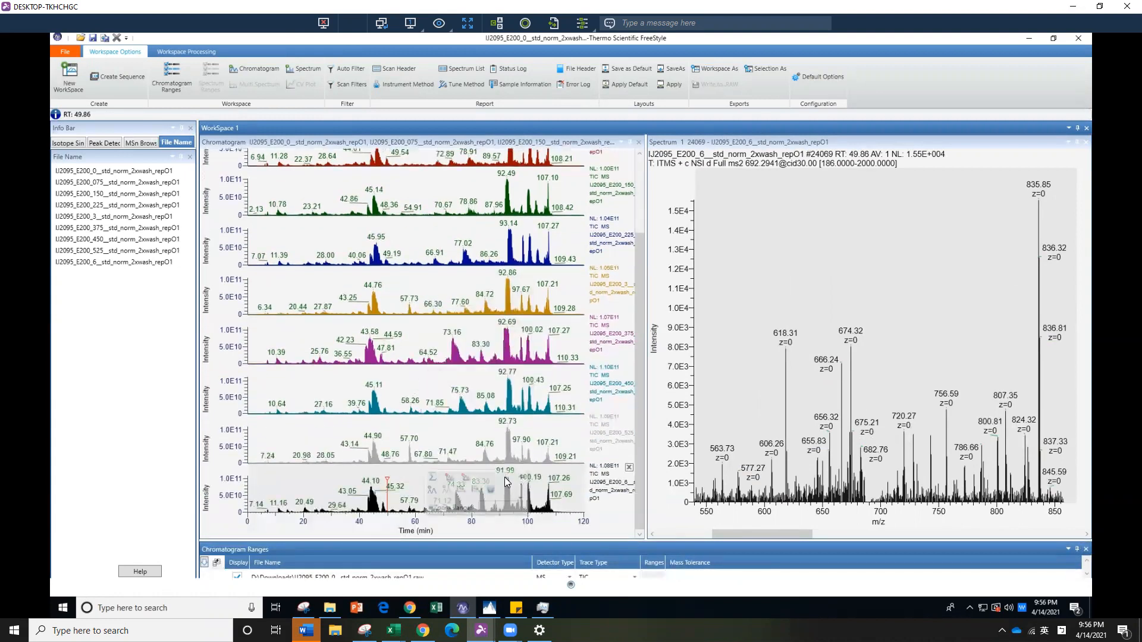
scroll(560, 318, "up", 2)
mouse_move(557, 316)
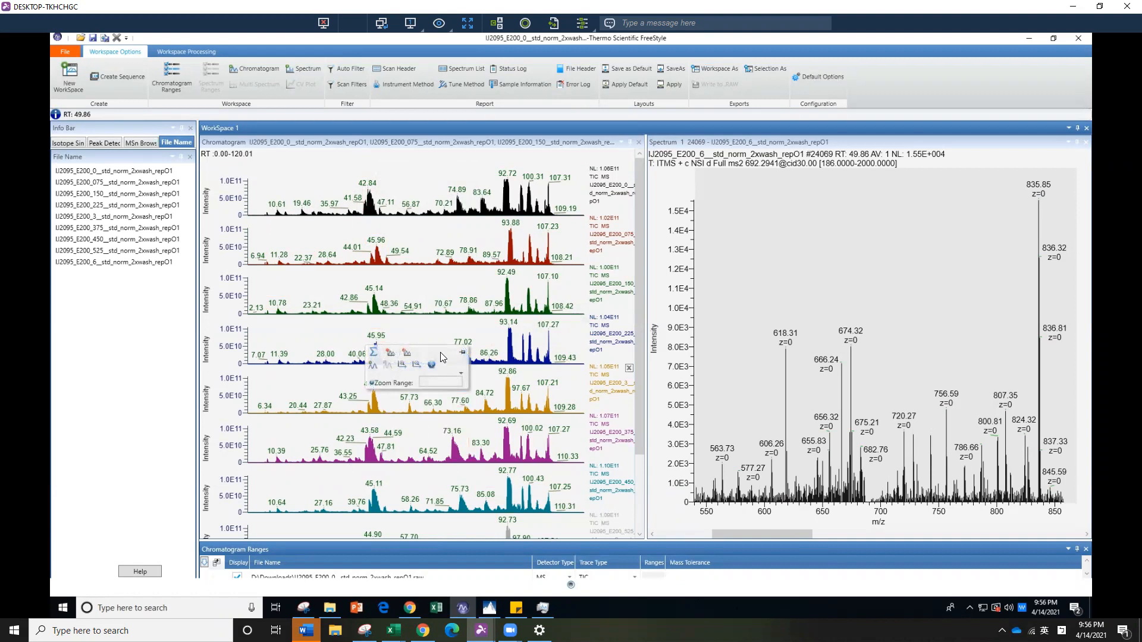
left_click(552, 406)
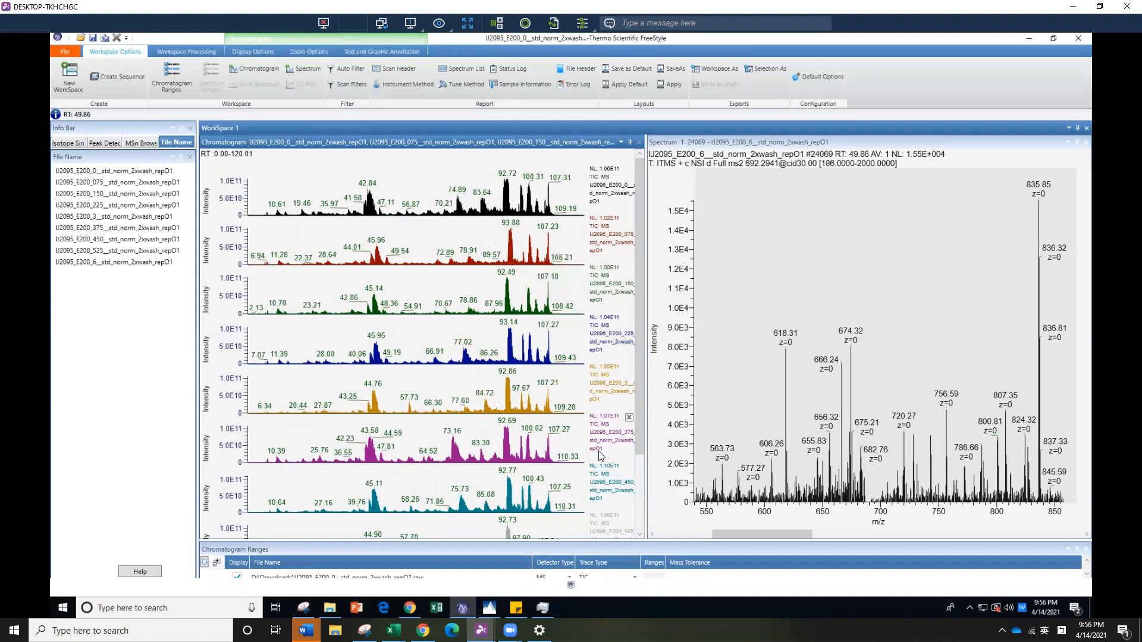
scroll(600, 455, "down", 1)
scroll(600, 455, "down", 1)
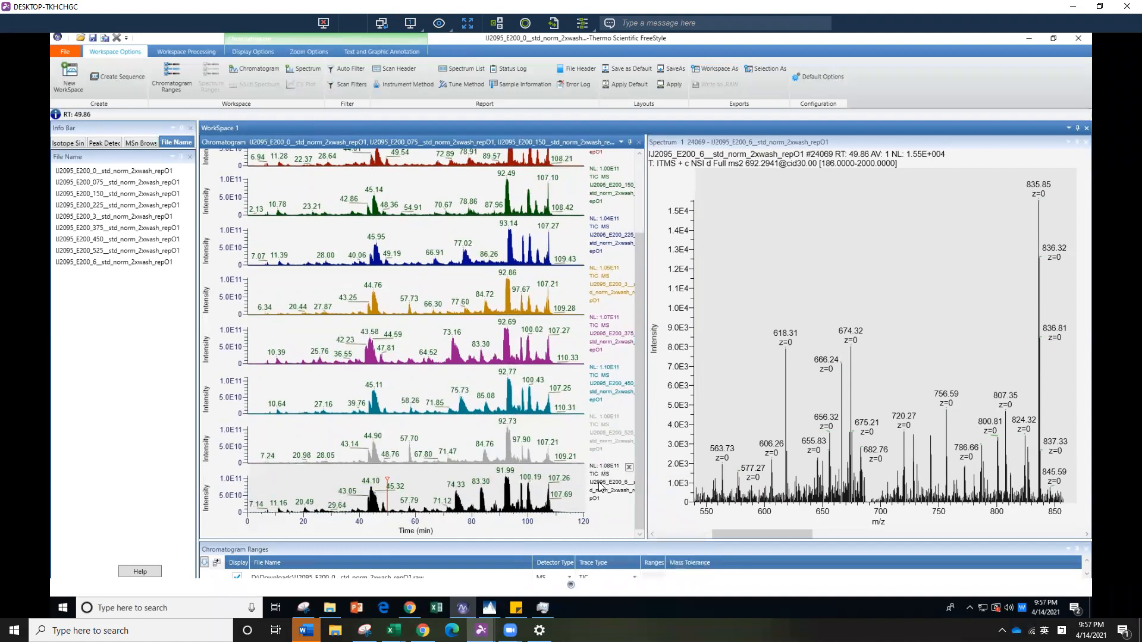
scroll(600, 485, "up", 2)
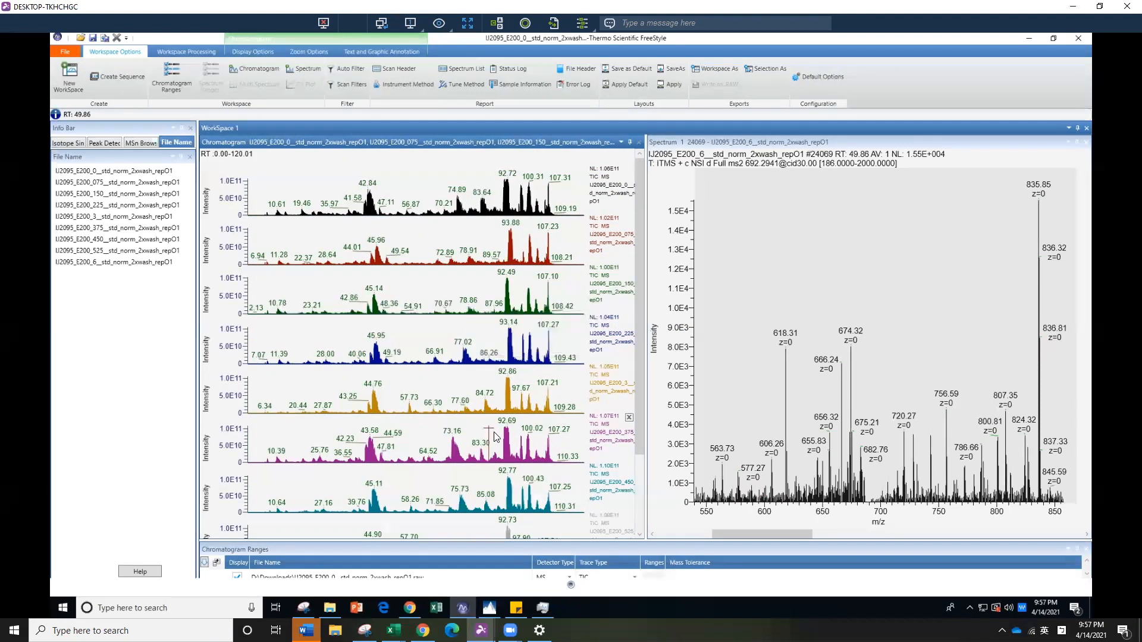
scroll(493, 440, "down", 1)
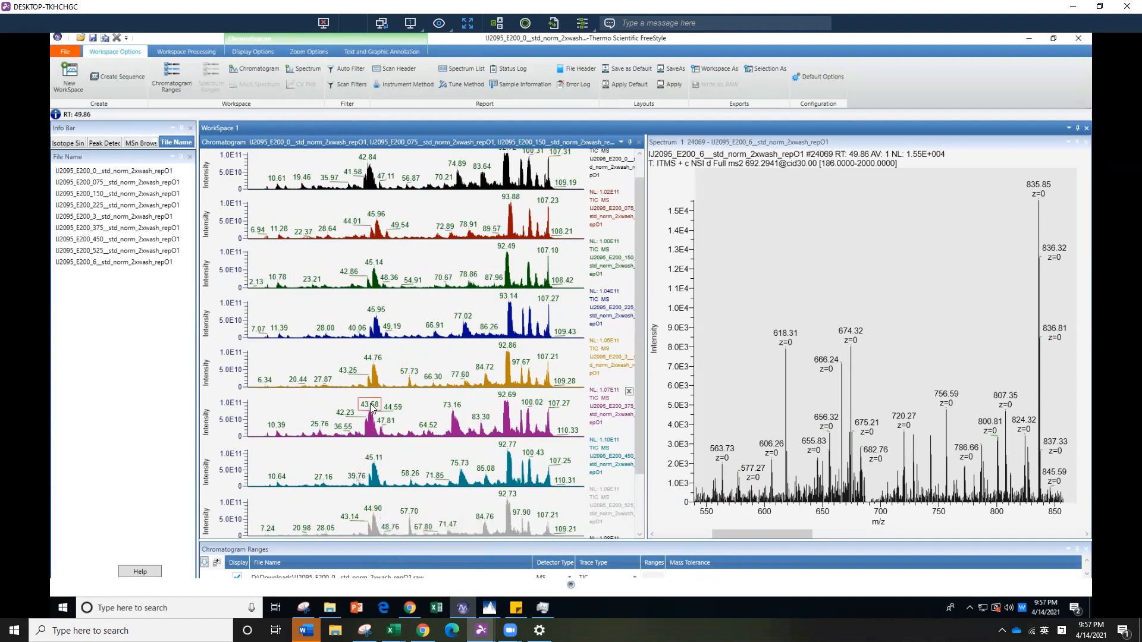
scroll(360, 419, "up", 1)
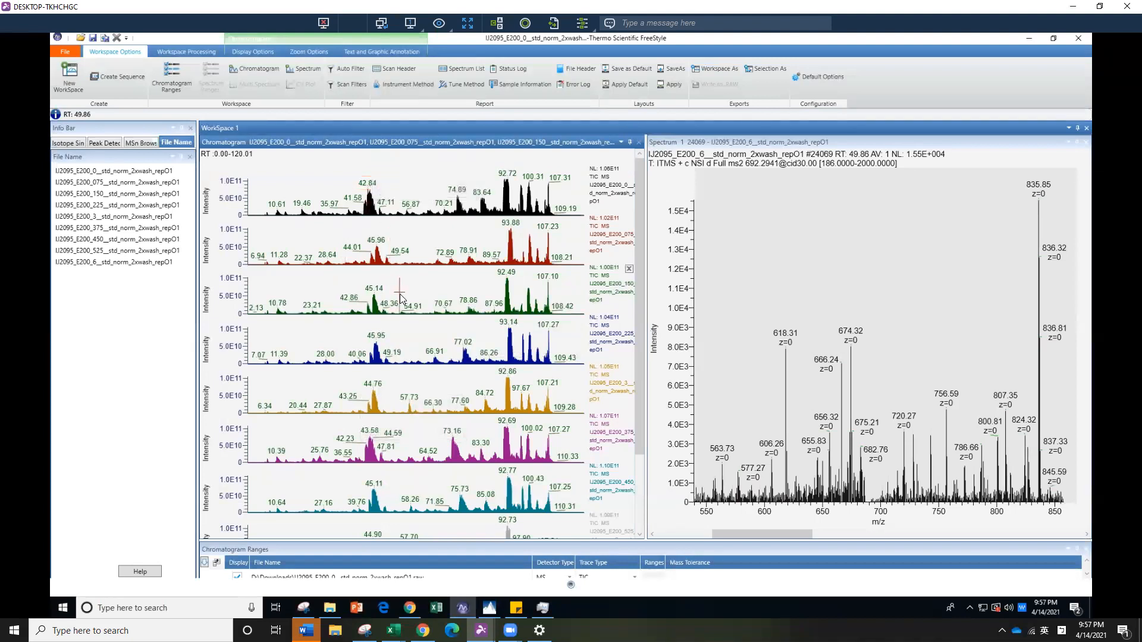
mouse_move(400, 294)
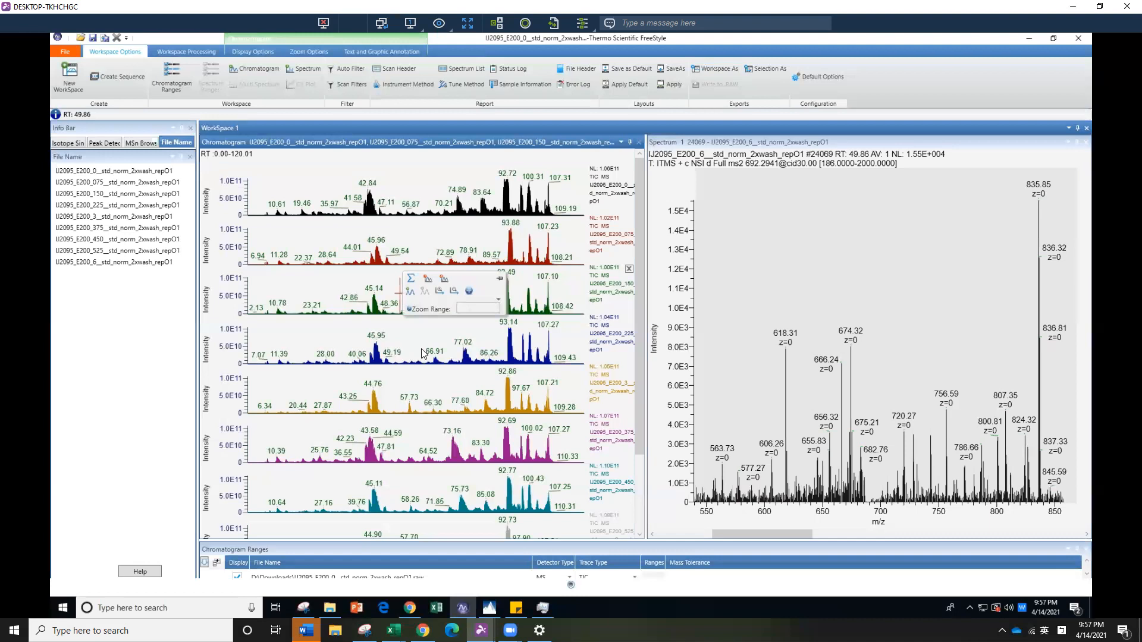
mouse_move(505, 608)
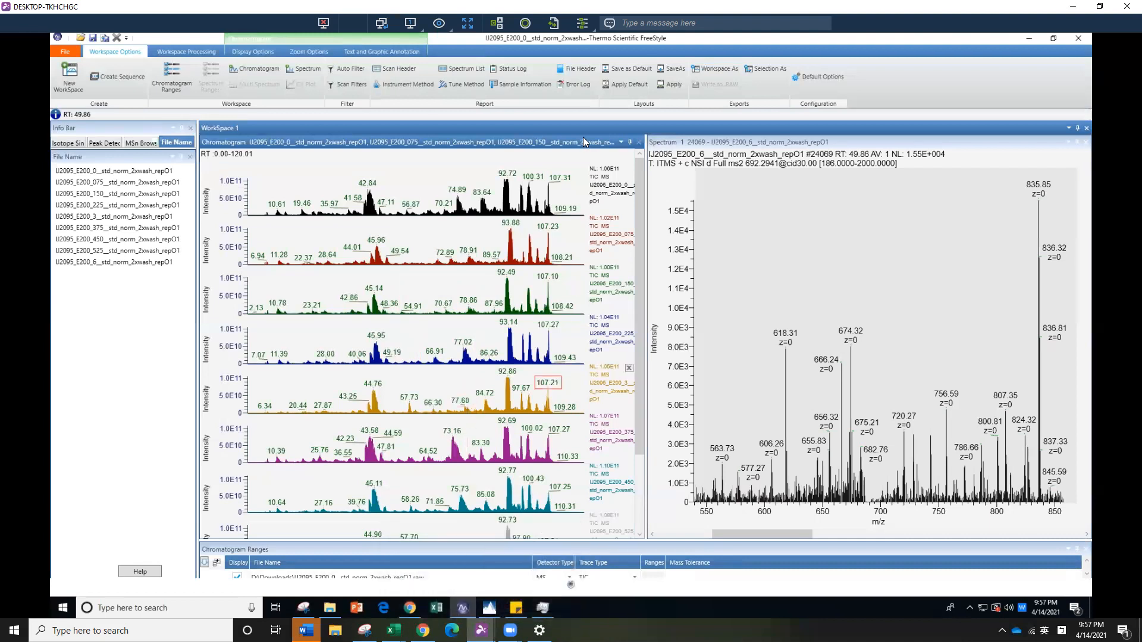
mouse_move(588, 392)
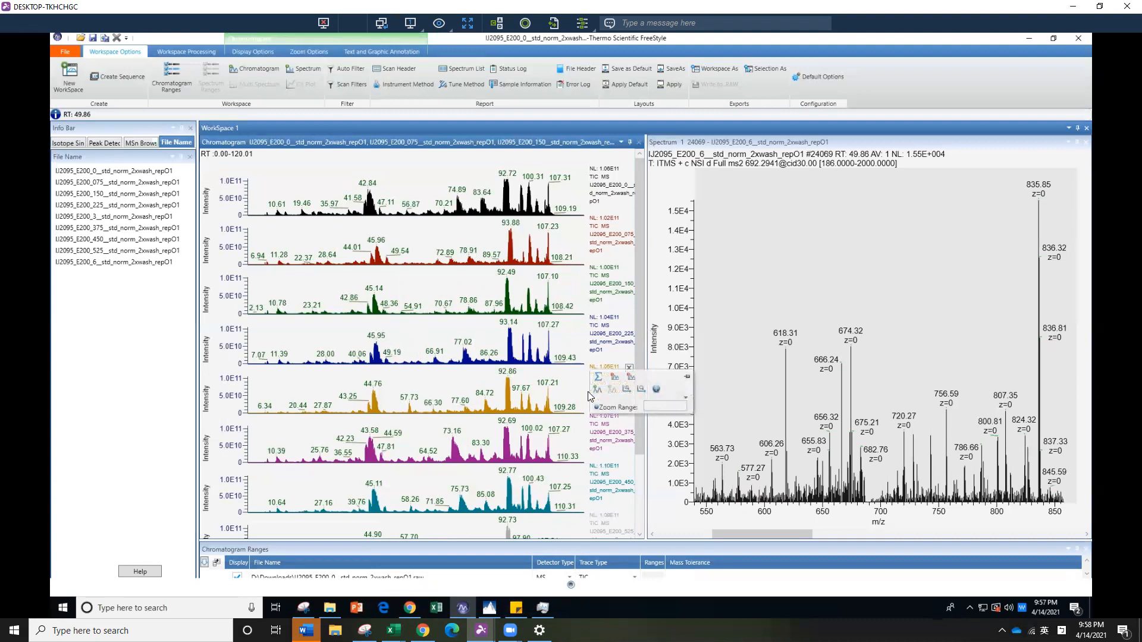
scroll(518, 441, "down", 2)
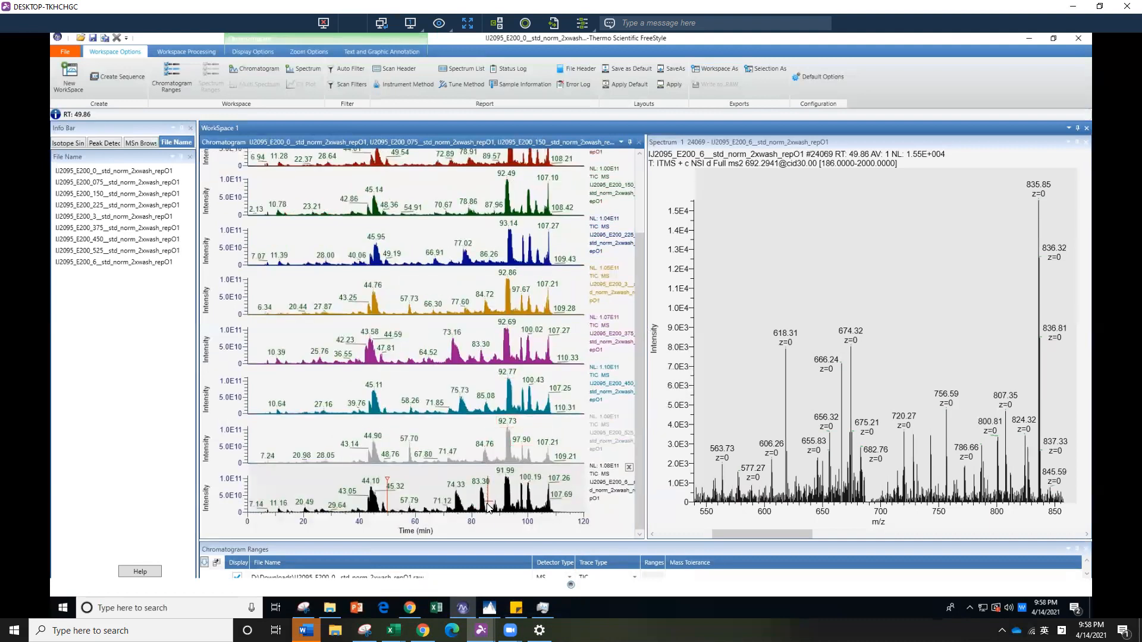
mouse_move(488, 507)
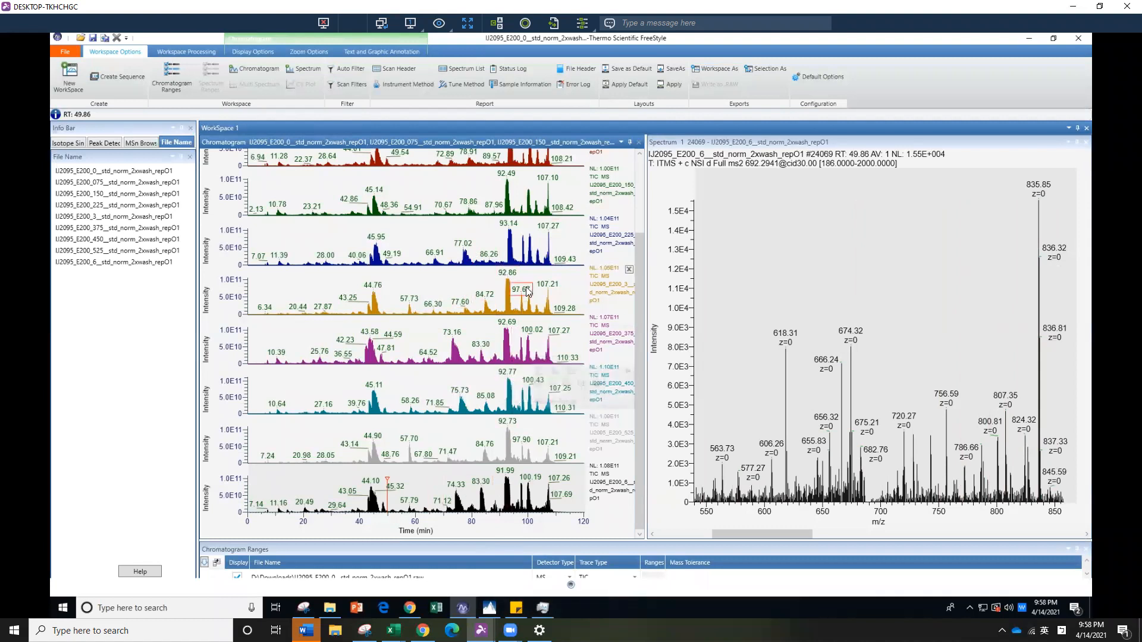
scroll(521, 296, "up", 1)
scroll(518, 299, "up", 1)
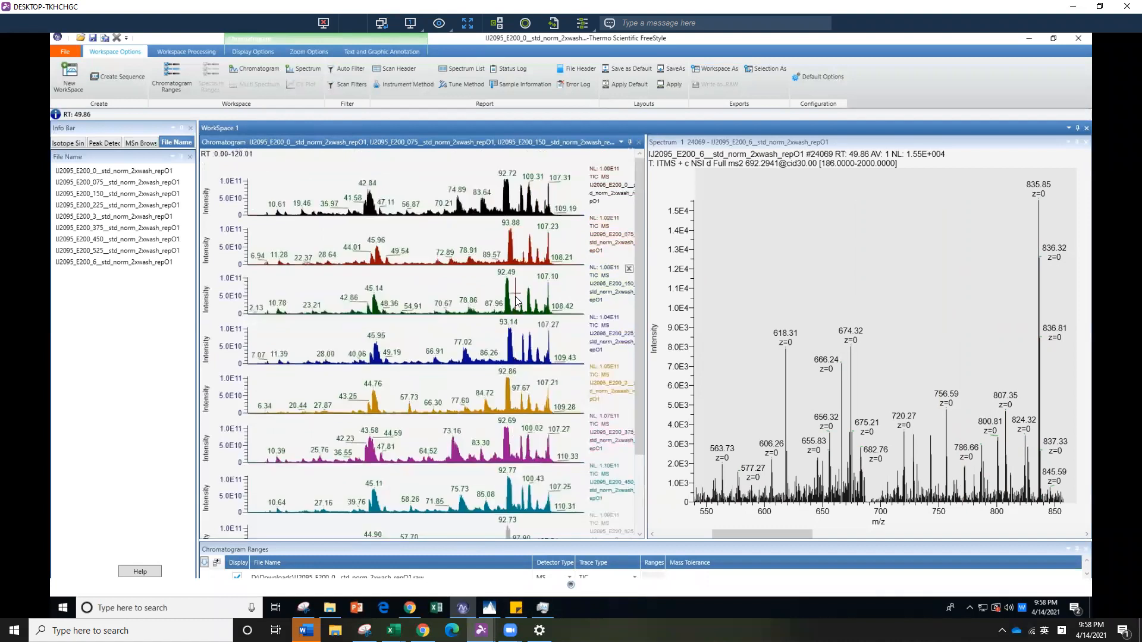
mouse_move(517, 302)
mouse_move(488, 361)
mouse_move(423, 263)
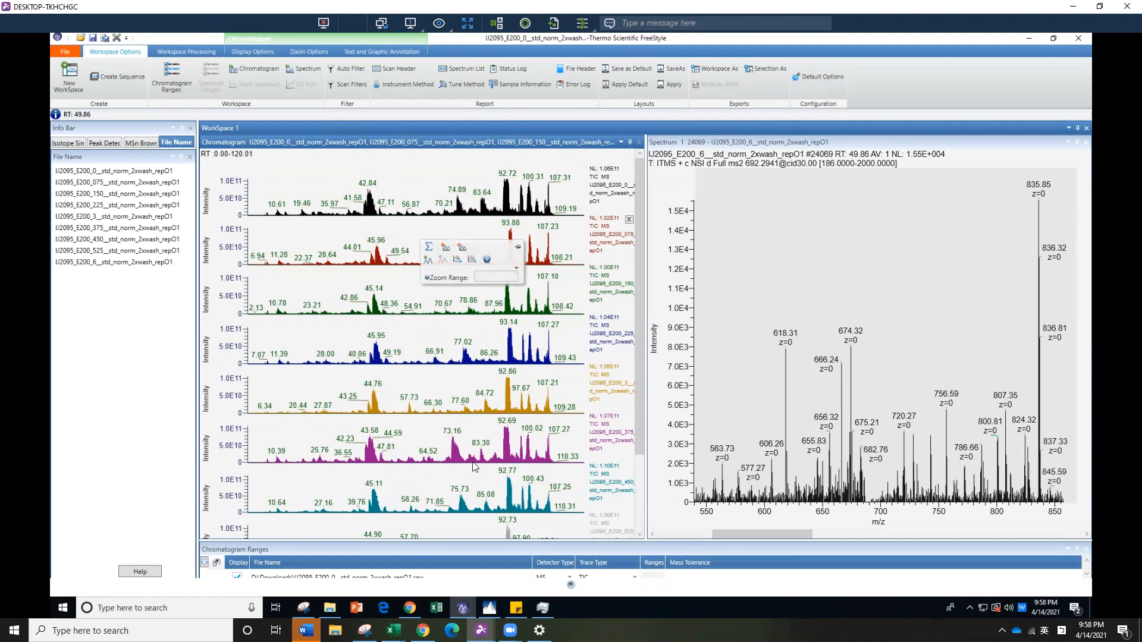
mouse_move(473, 465)
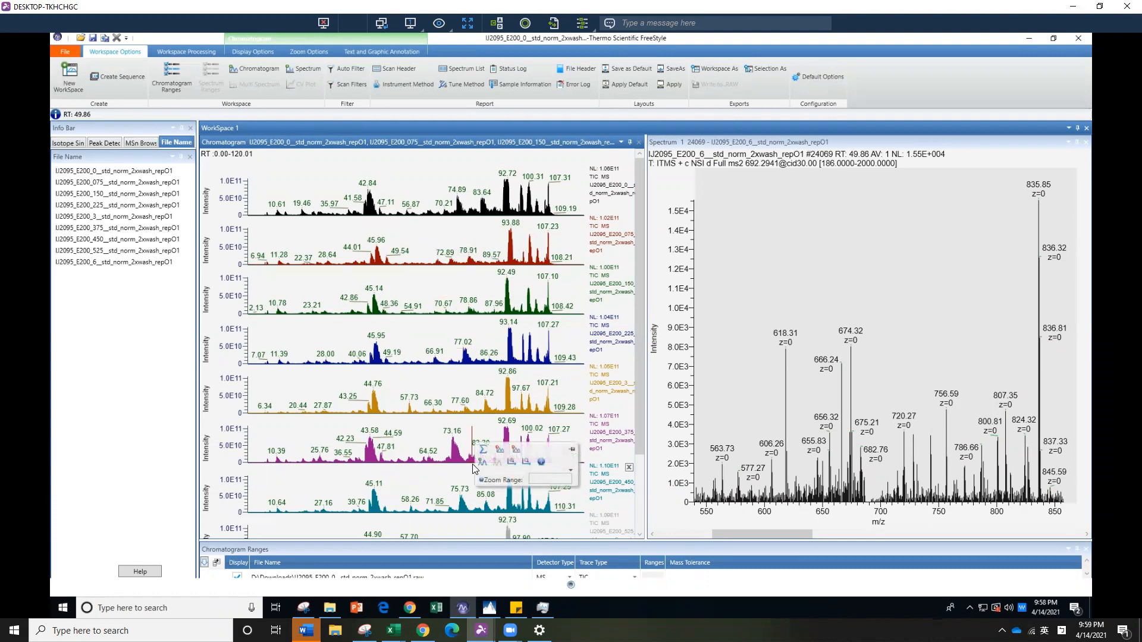
Copy the stacked chromatograms to the clipboard, switch to Excel and paste them into the blank workbook
right_click(452, 382)
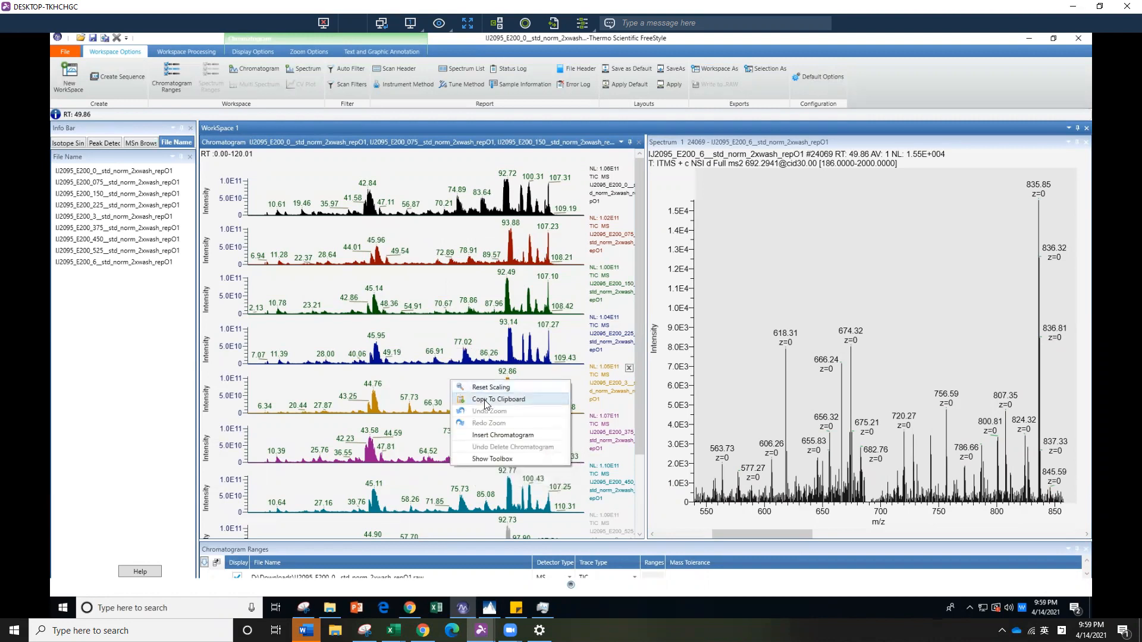
left_click(438, 611)
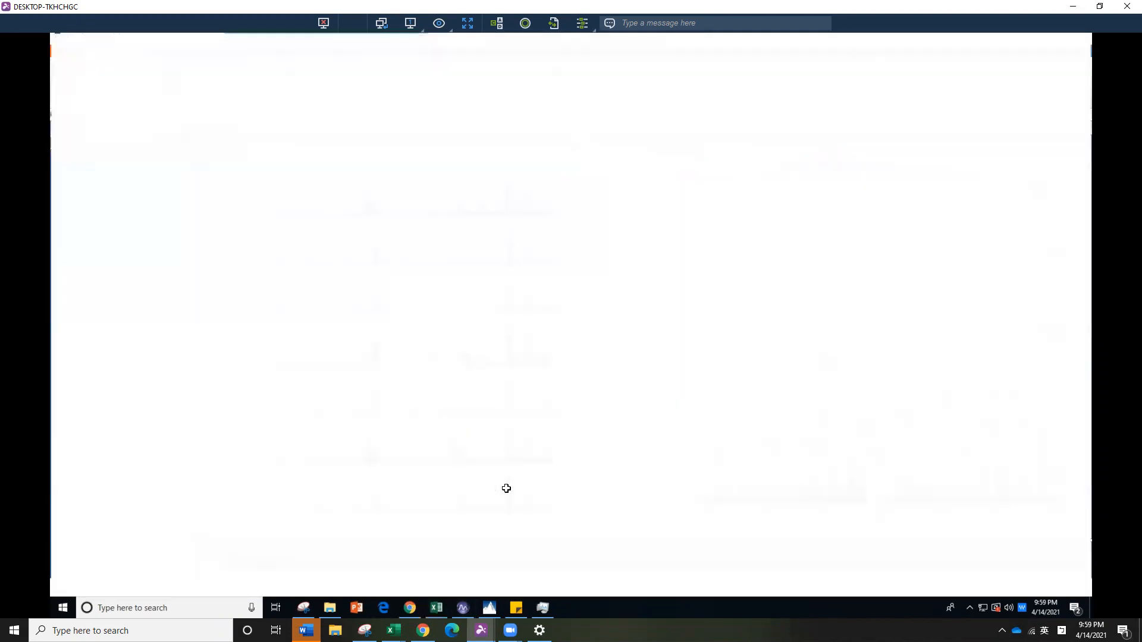
key("ctrl+v")
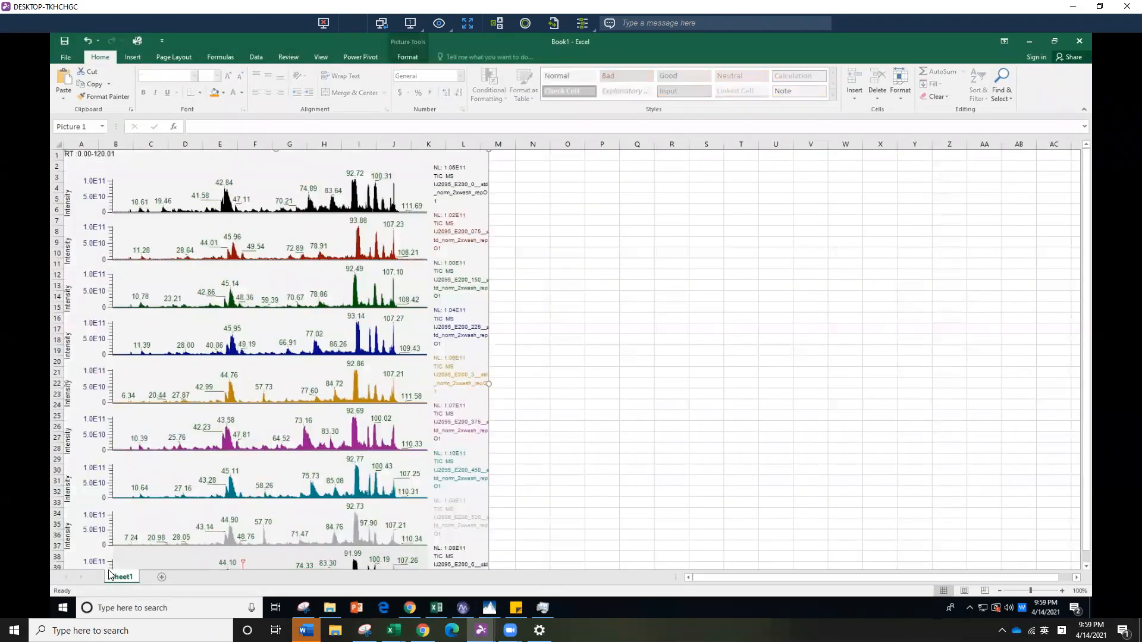
key("ctrl+s")
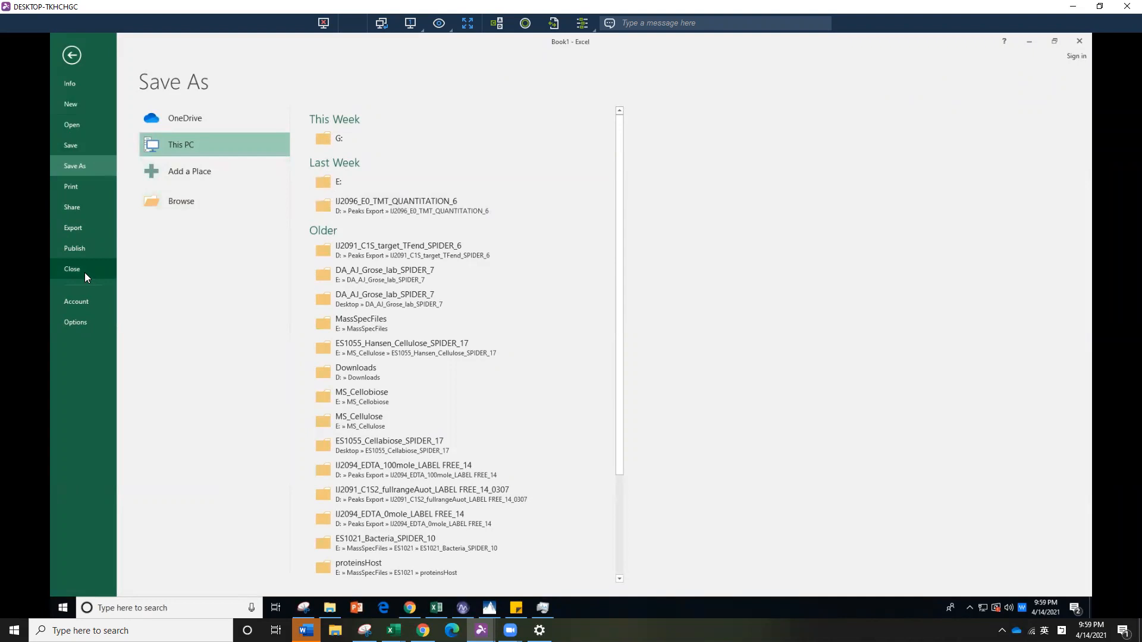
left_click(199, 201)
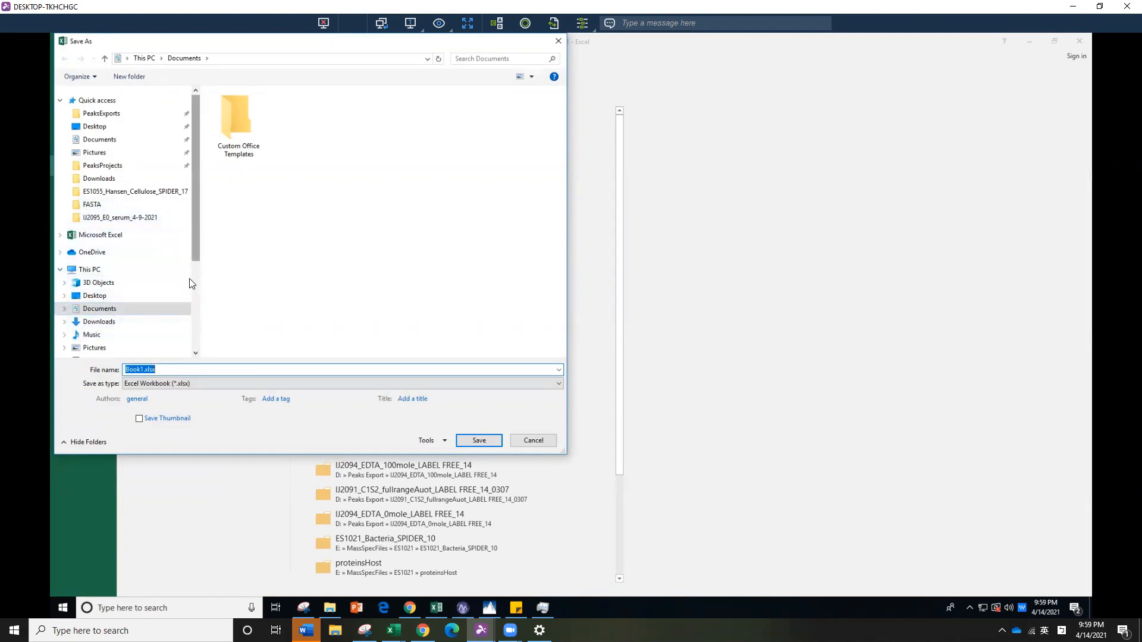
scroll(197, 234, "down", 4)
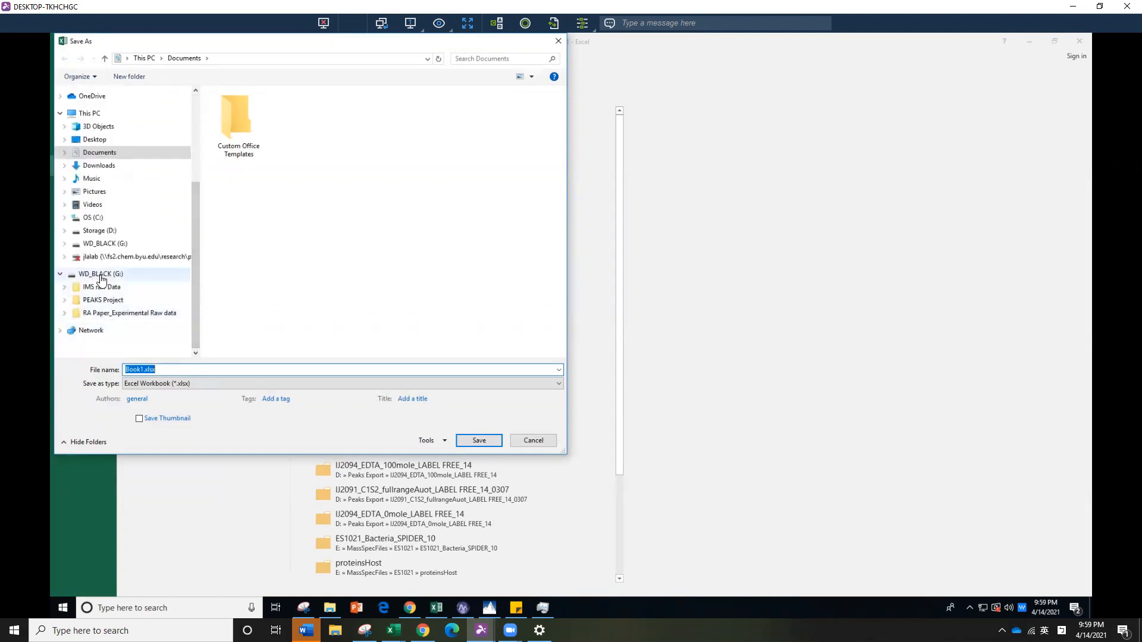
left_click(99, 275)
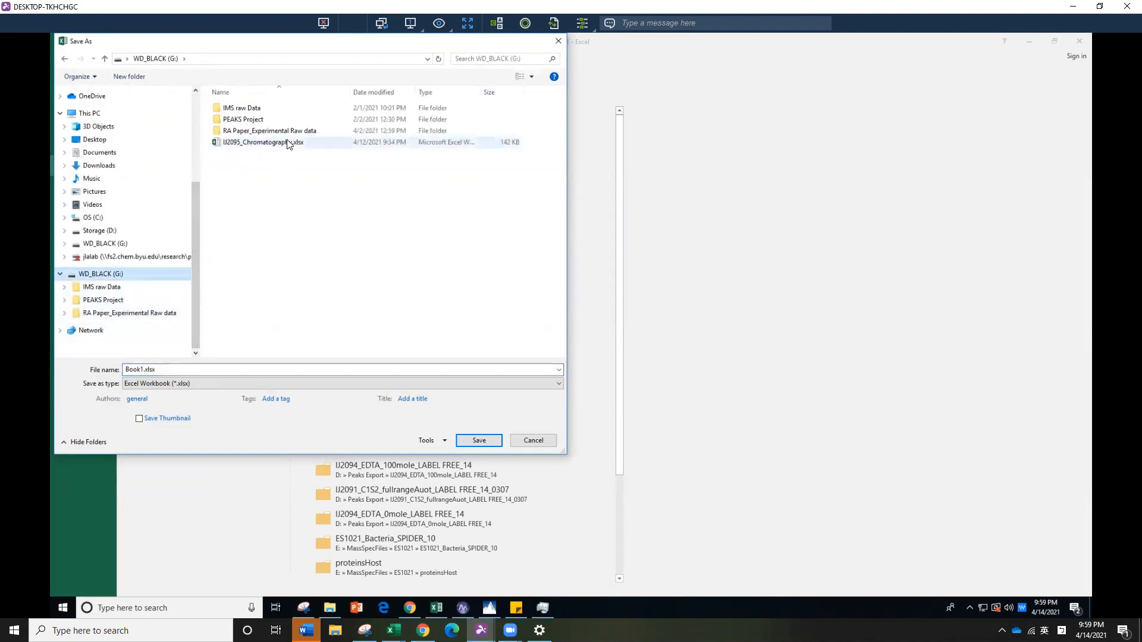
left_click(287, 143)
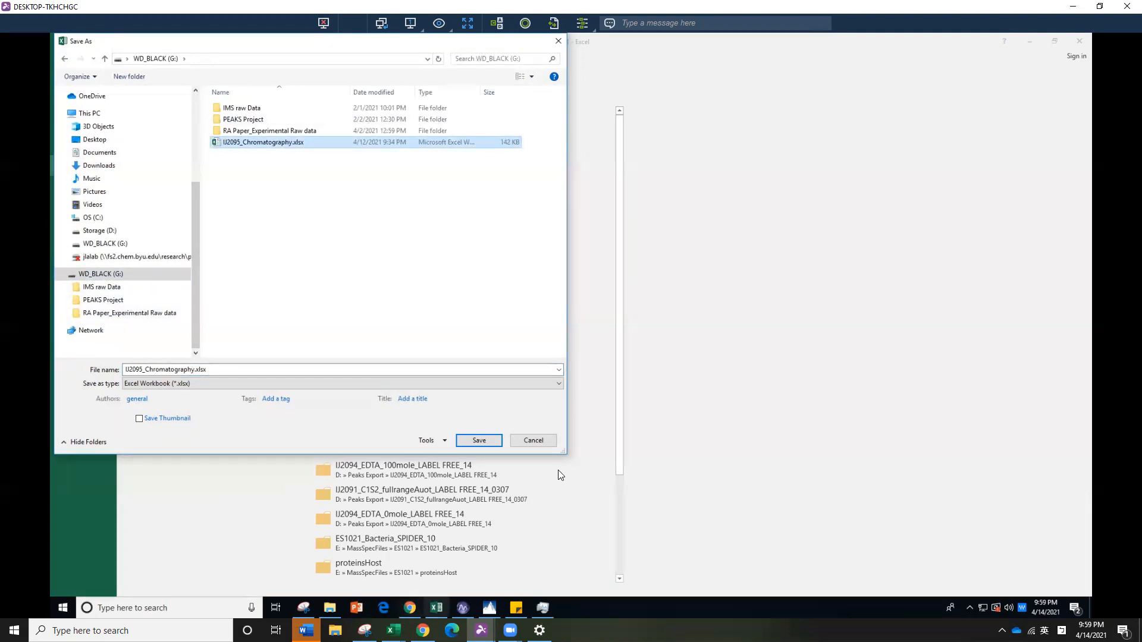
left_click(543, 442)
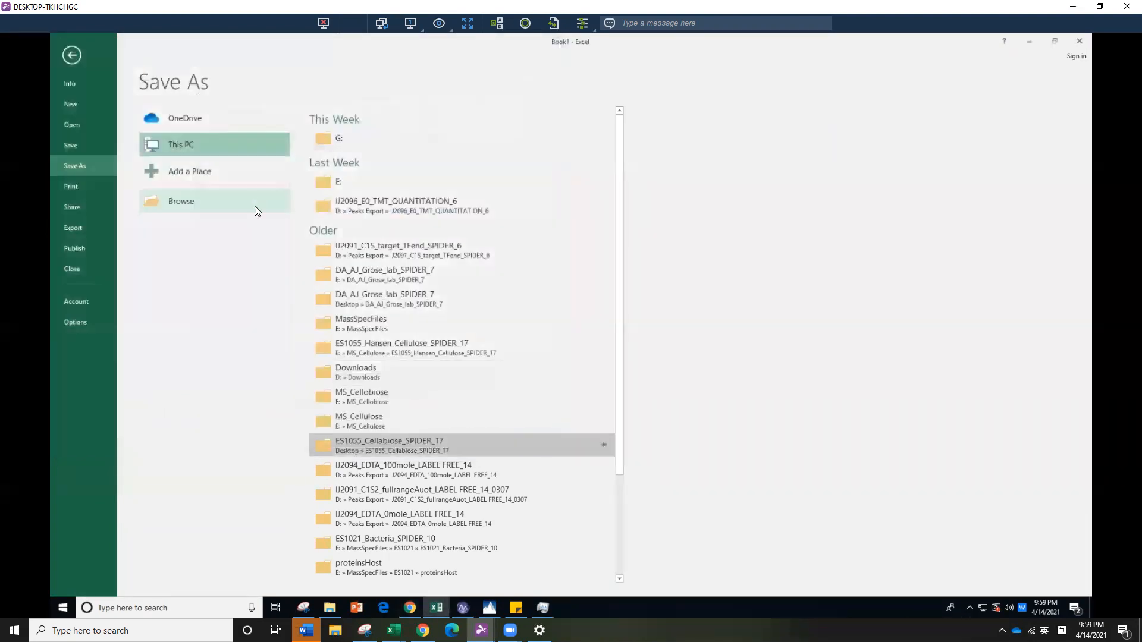
Open the recent workbook IJ2095_Chromatography.xlsx and add a new worksheet named E200
left_click(76, 123)
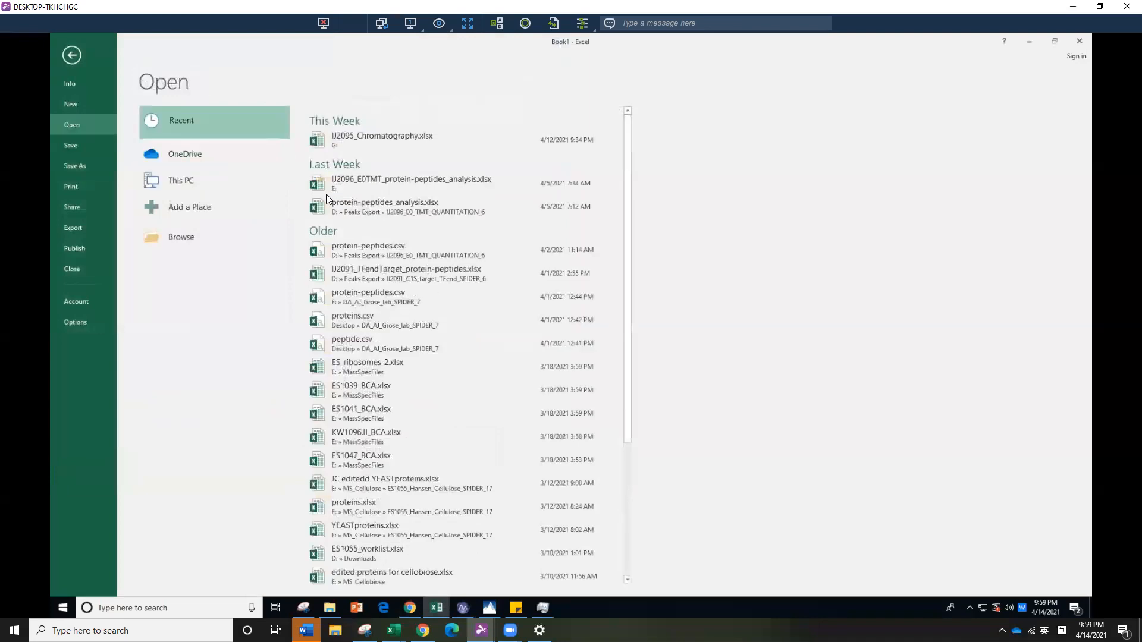
left_click(413, 136)
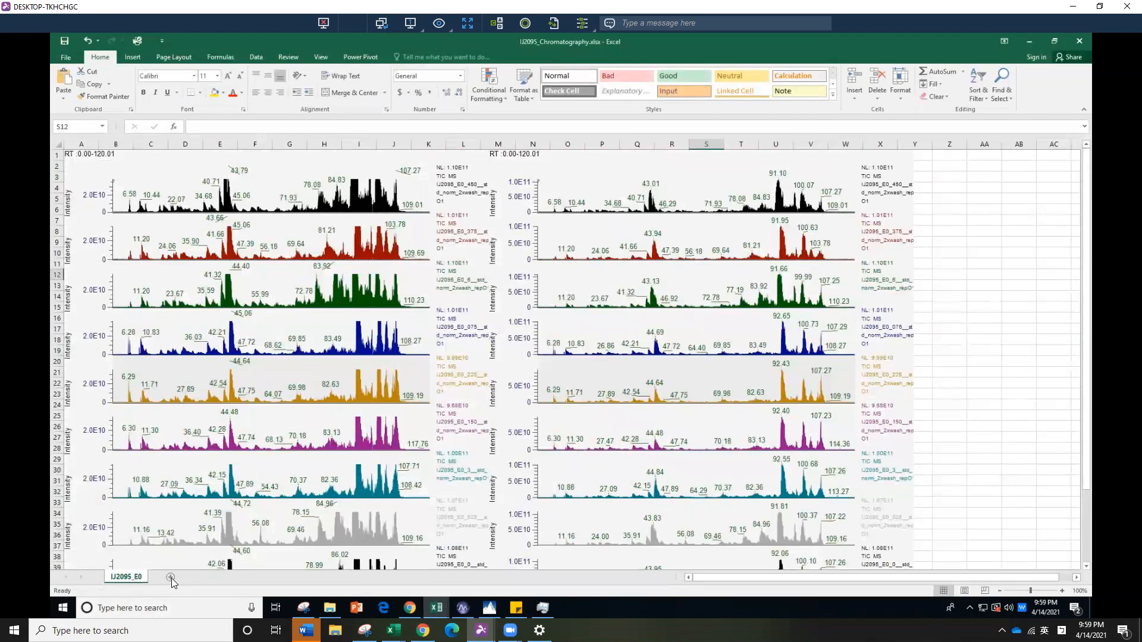
left_click(171, 578)
double_click(149, 578)
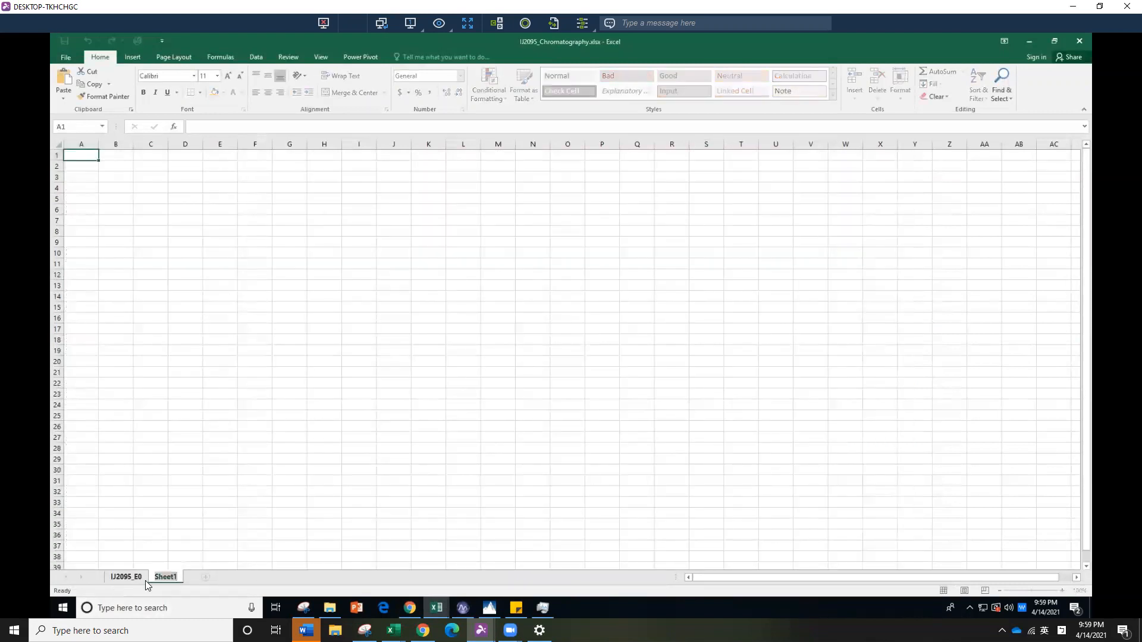
type("E200")
left_click(186, 362)
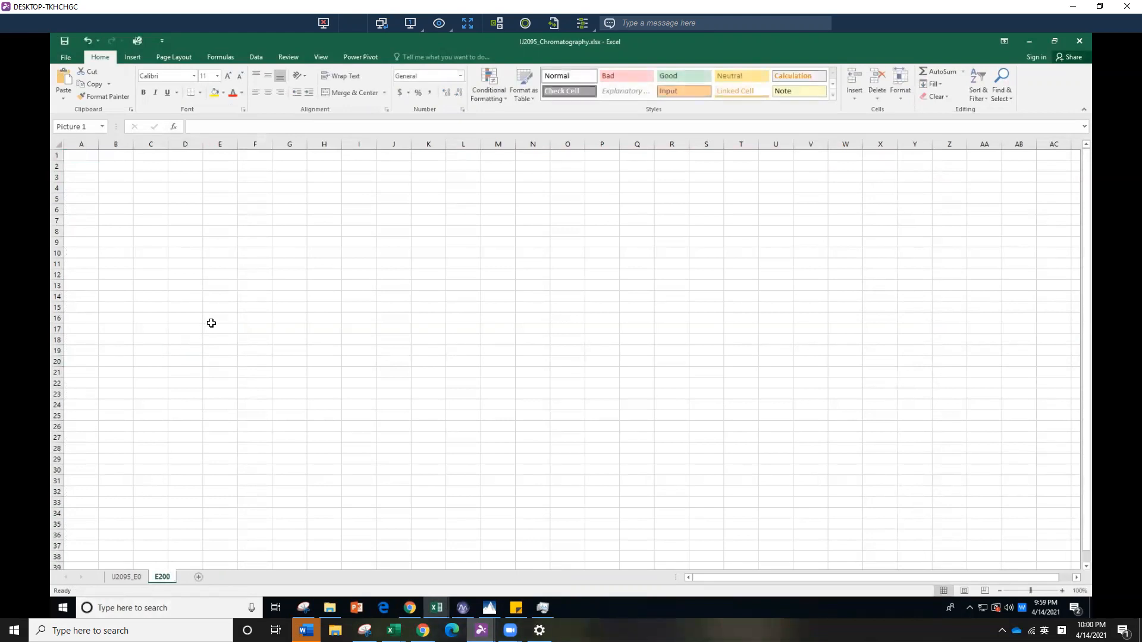
Paste the copied chromatogram picture into the E200 sheet and align it with the sheet's first row and column
key("ctrl+v")
left_click_drag(265, 387, 171, 160)
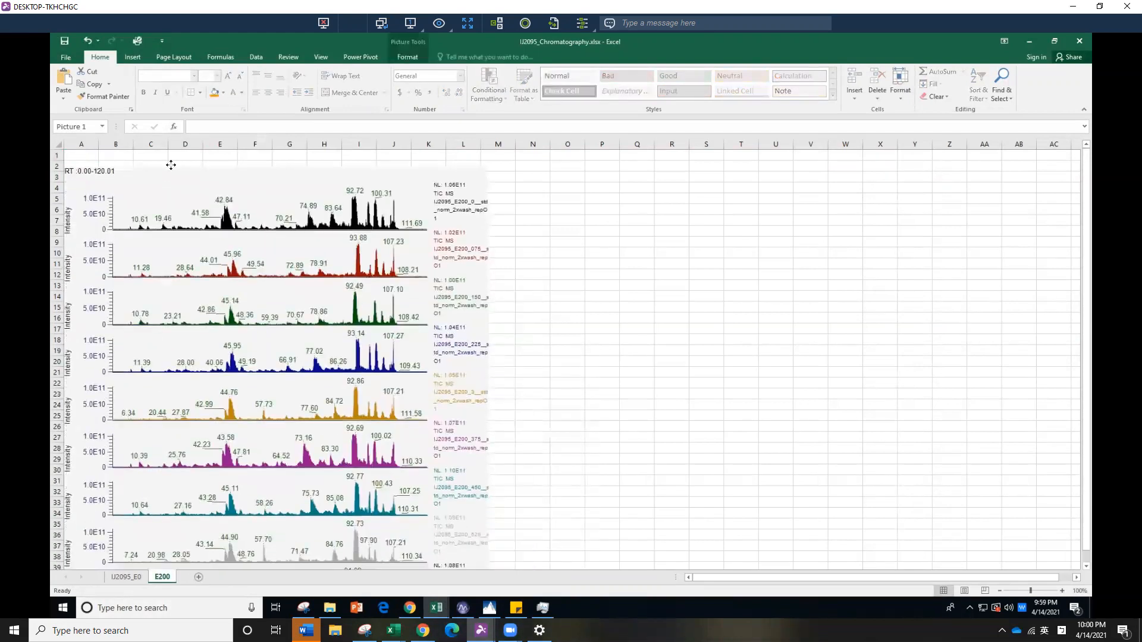
left_click(711, 349)
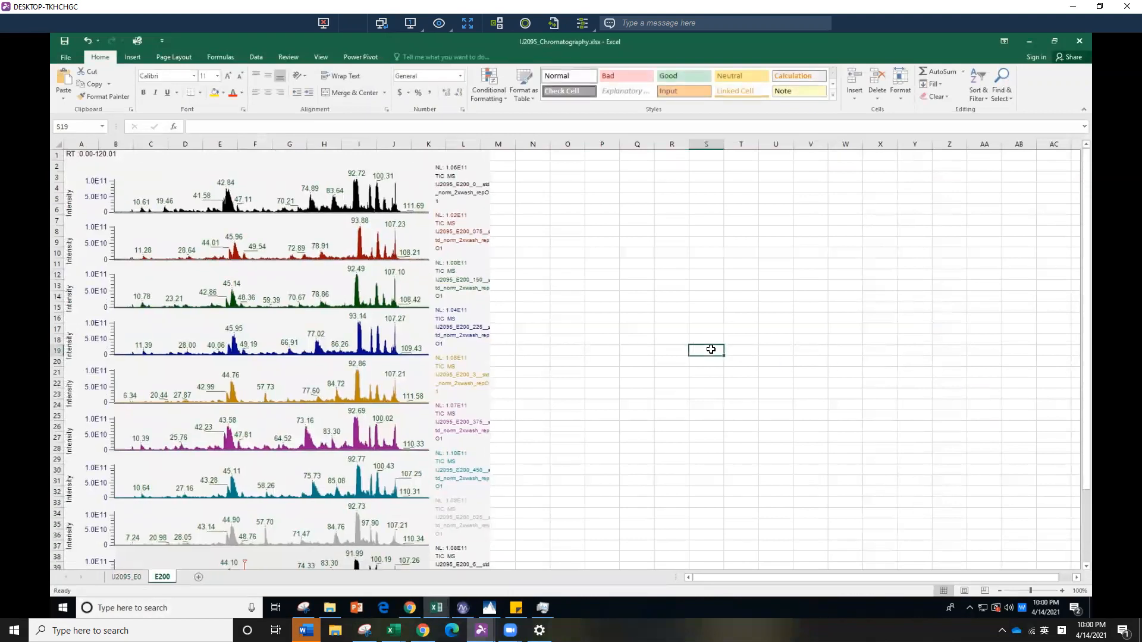
scroll(711, 349, "down", 2)
scroll(710, 349, "up", 2)
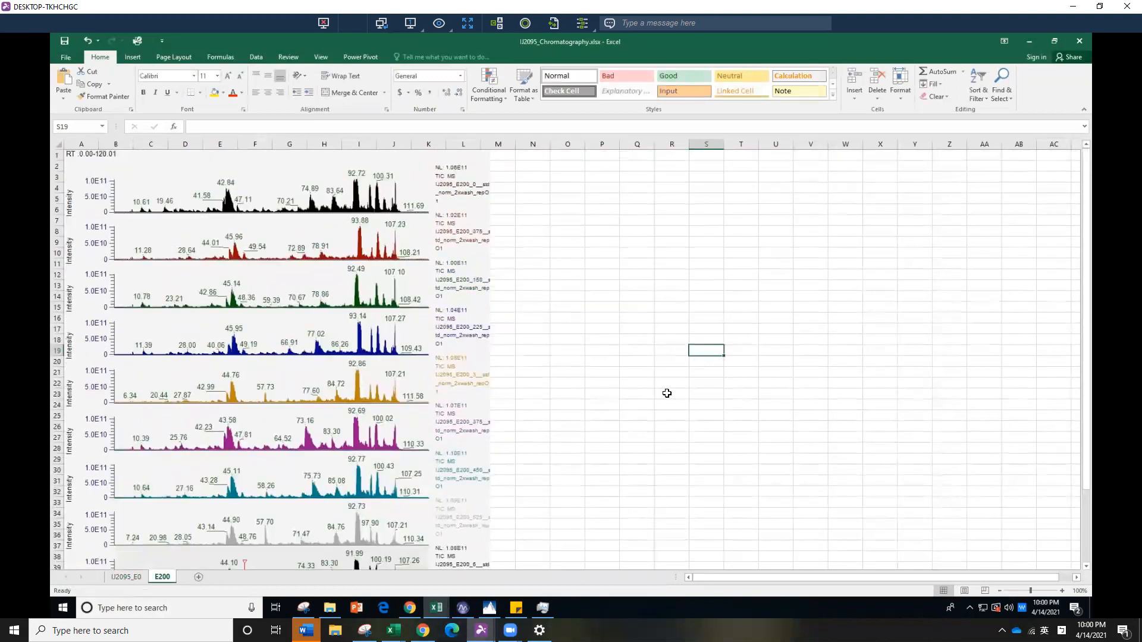